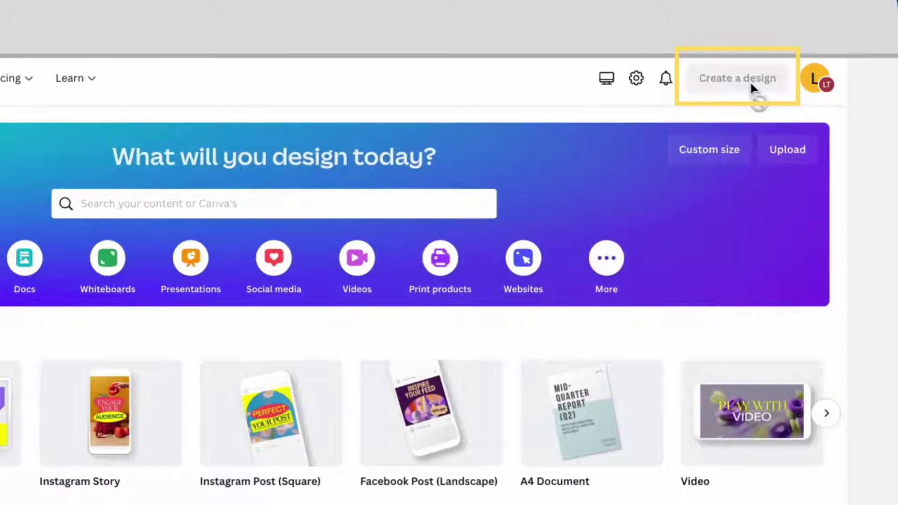
Create a new Instagram Reel design (1080 × 1920 px) by searching 'reel'
click(750, 81)
text(reel)
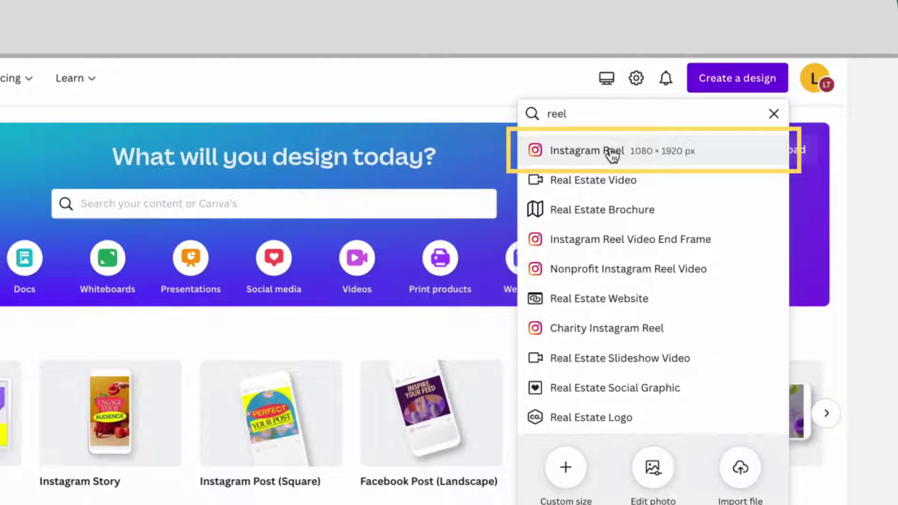
click(612, 152)
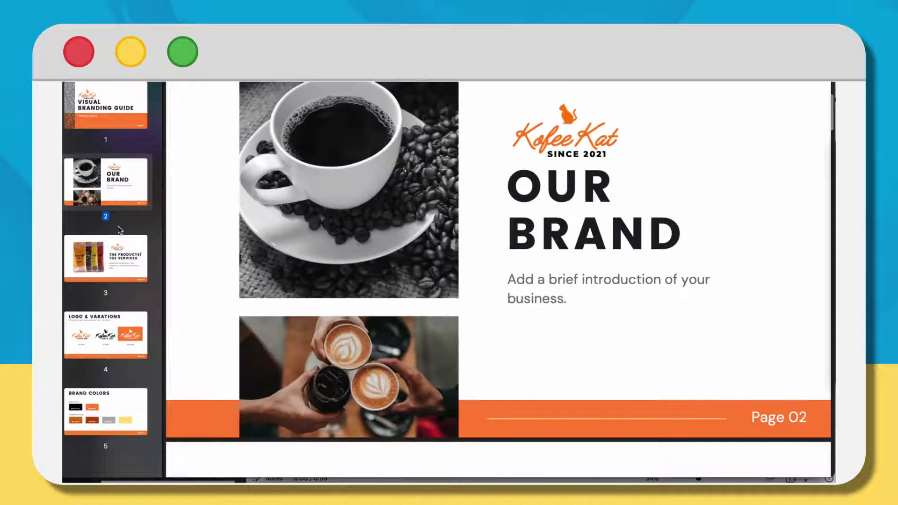
Page through the Kofee Kat branding guide to Logo & Variations, then switch back to Canva
click(118, 274)
click(120, 335)
key(super+Tab)
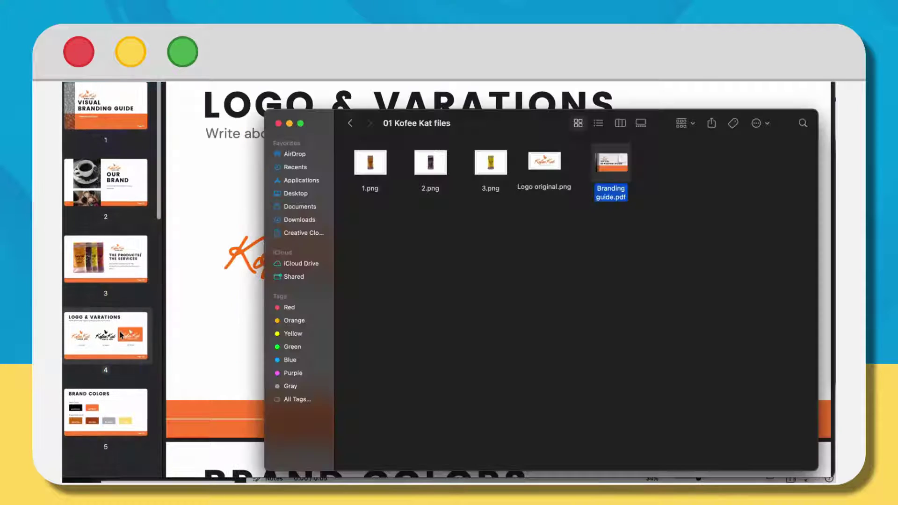
key(super+Tab)
key(super+Tab)
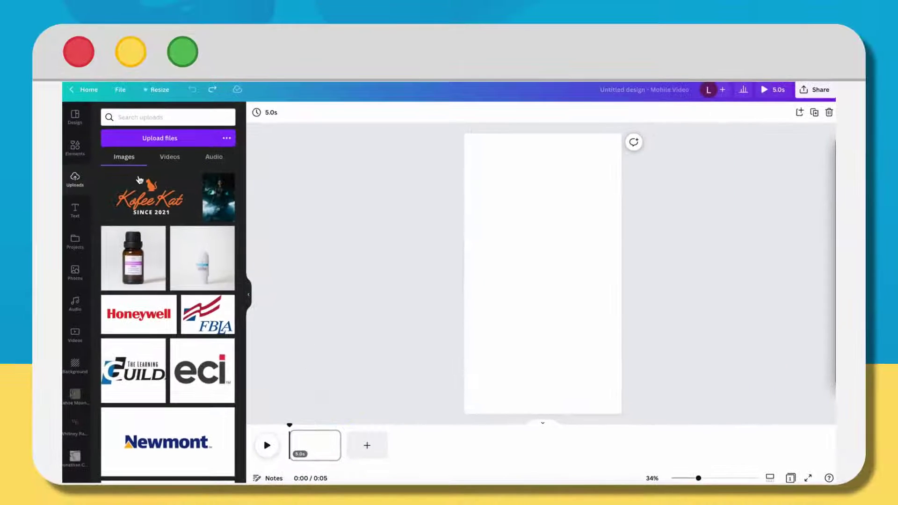
Browse the Elements panel and the video design templates
click(73, 155)
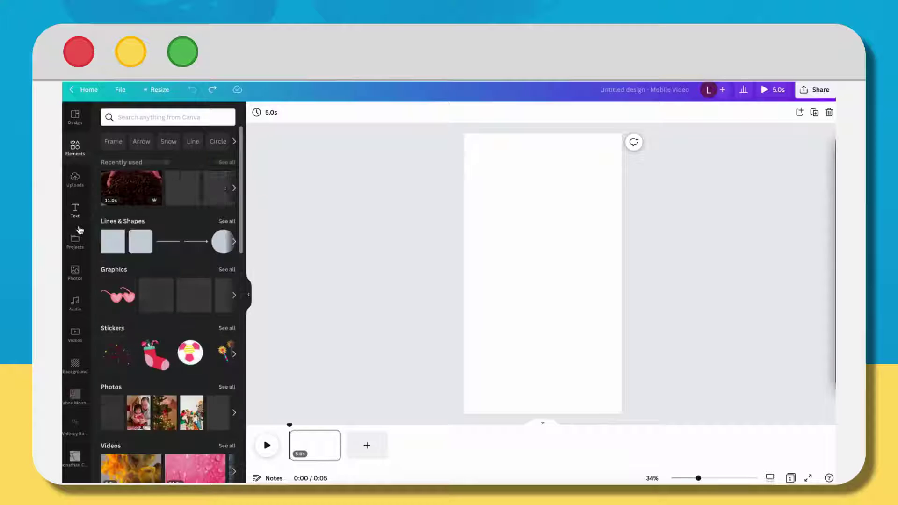
click(74, 126)
scroll(140, 256, down, 5)
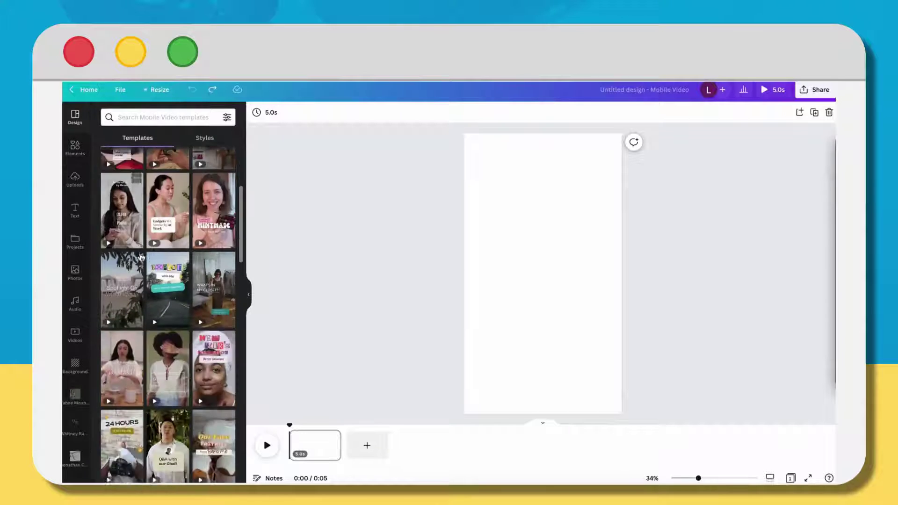
scroll(125, 249, up, 5)
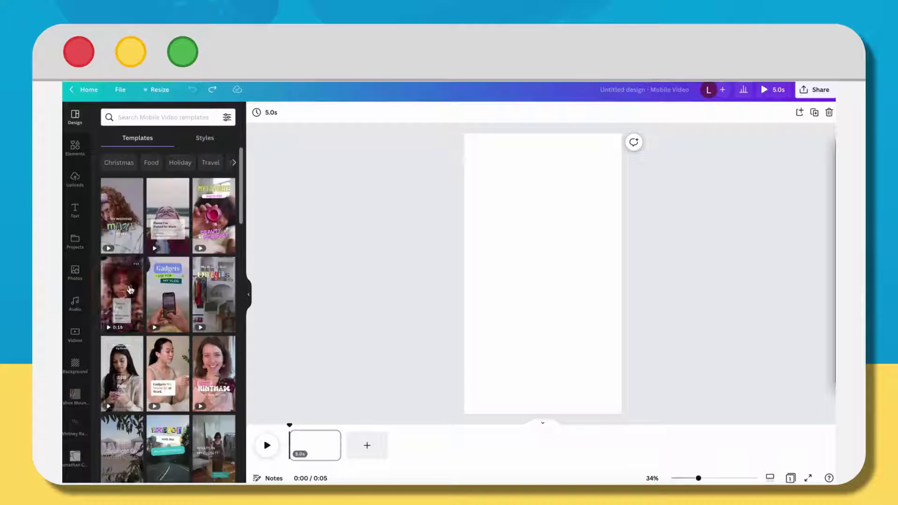
scroll(130, 287, down, 2)
mouse_move(130, 289)
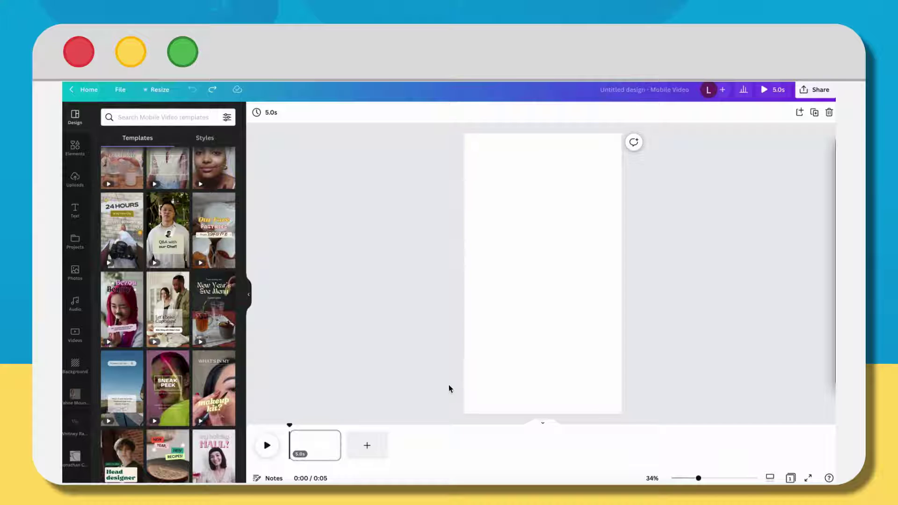
Set the blank page's background to black from Default colors
click(515, 304)
click(257, 112)
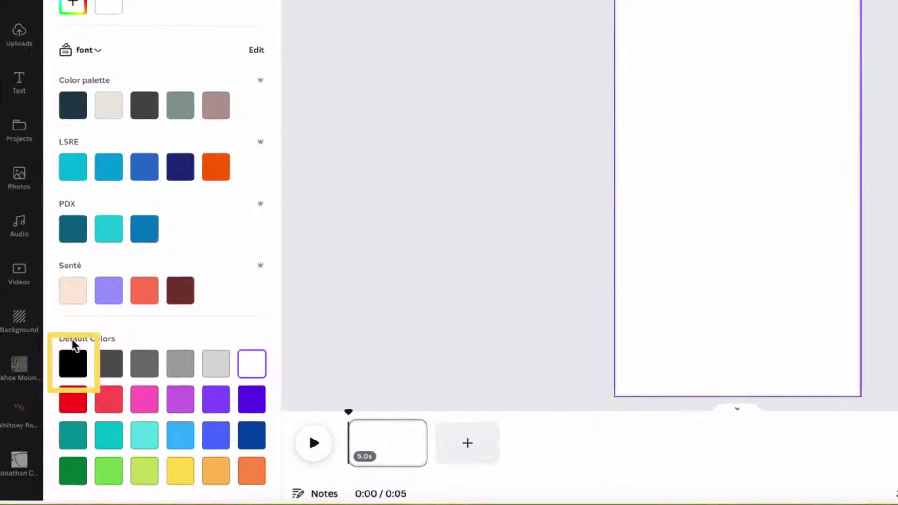
click(75, 358)
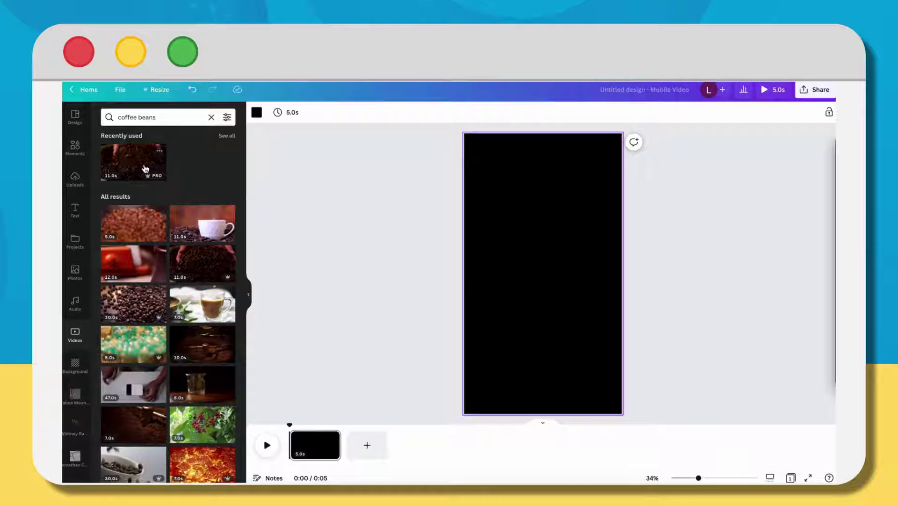
Fill the page with the coffee-bean video and set its transparency to 59
drag(145, 168, 469, 214)
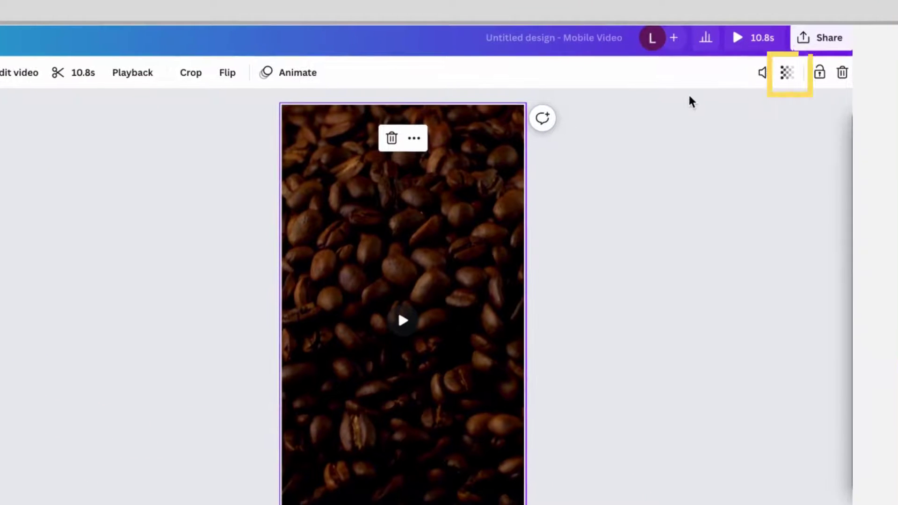
click(787, 73)
drag(721, 125, 729, 136)
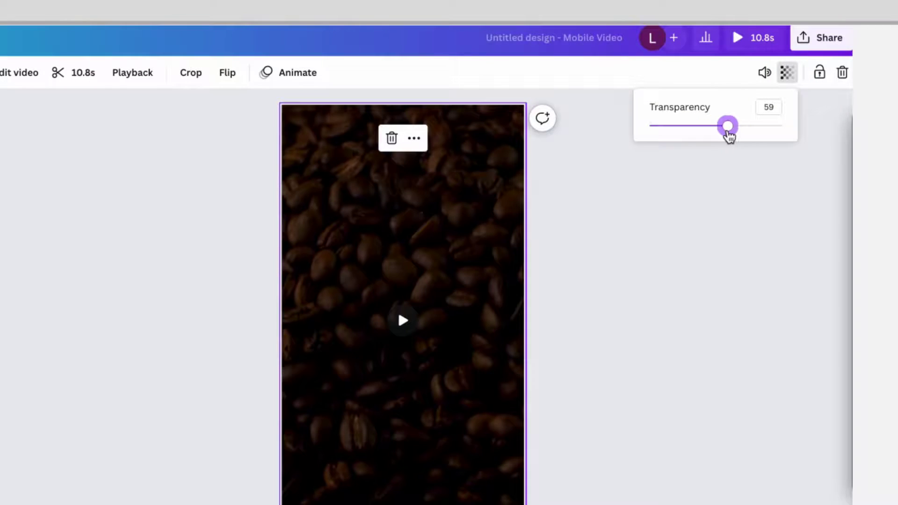
click(674, 369)
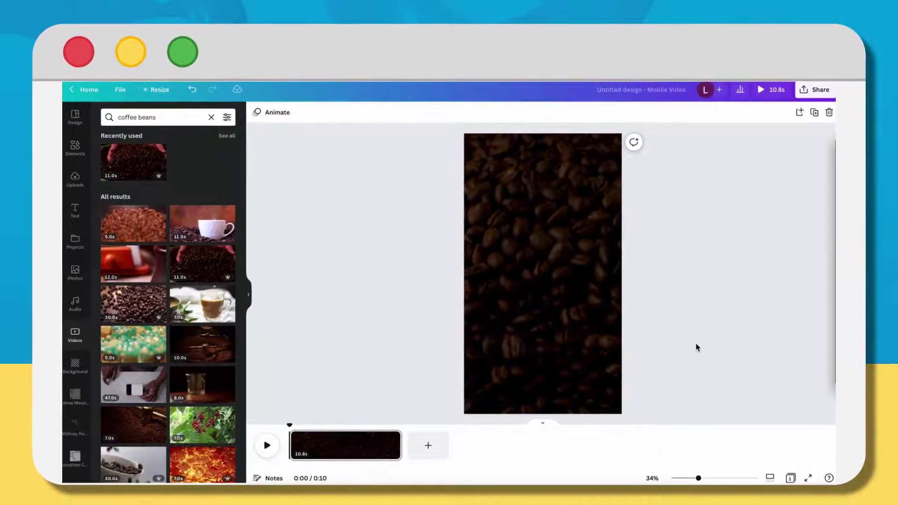
Add the Kofee Kat logo from Uploads and move it above the page centre
click(505, 360)
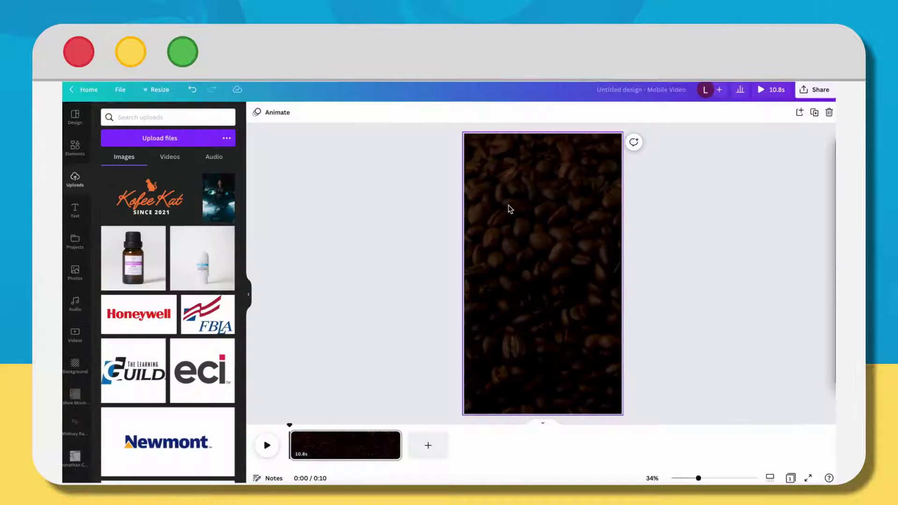
drag(509, 209, 537, 265)
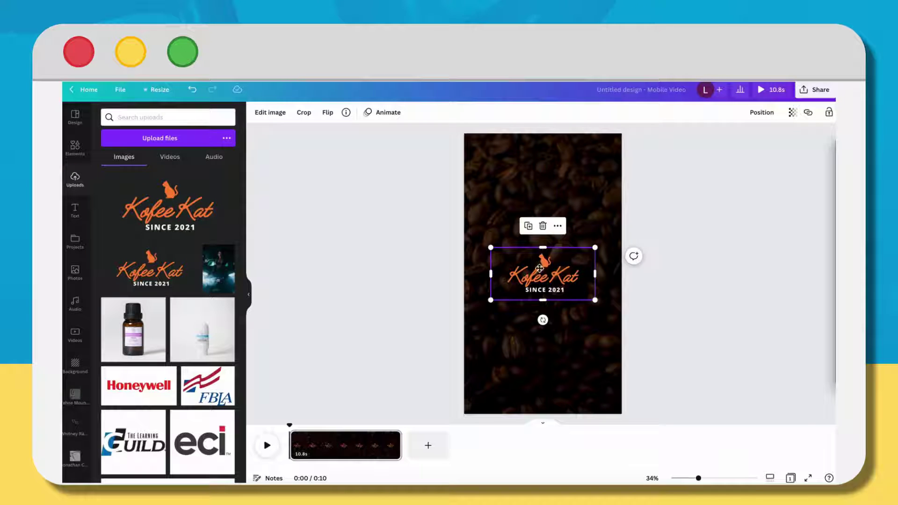
drag(539, 269, 541, 224)
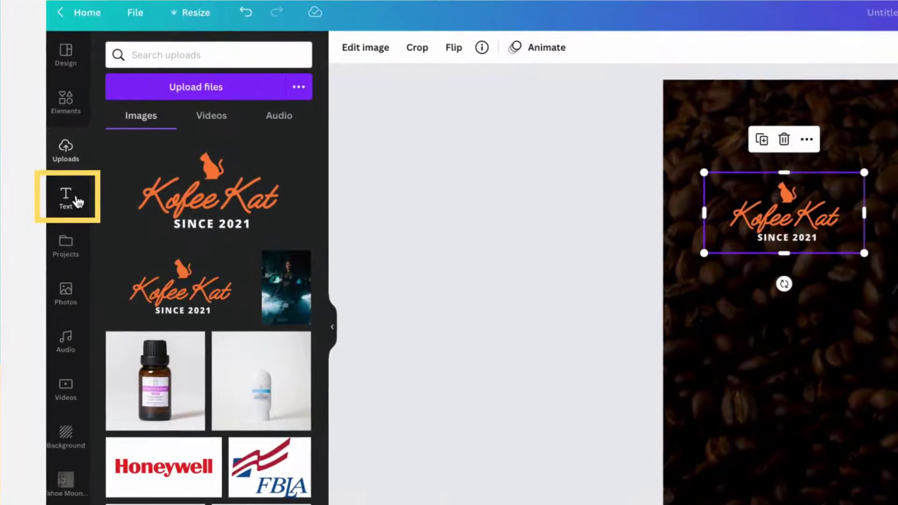
Add the heading 'The benefits of drinking coffee regularly' to the page
click(77, 202)
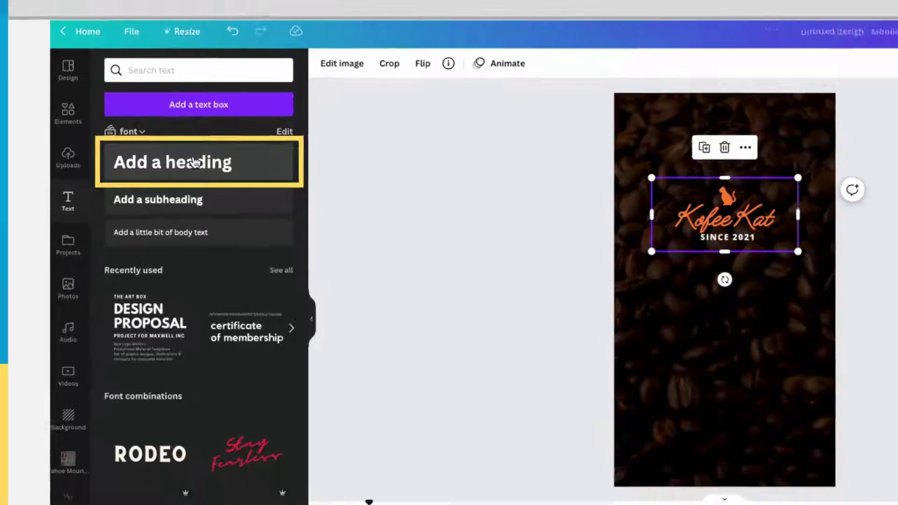
click(204, 156)
text(The benefits o)
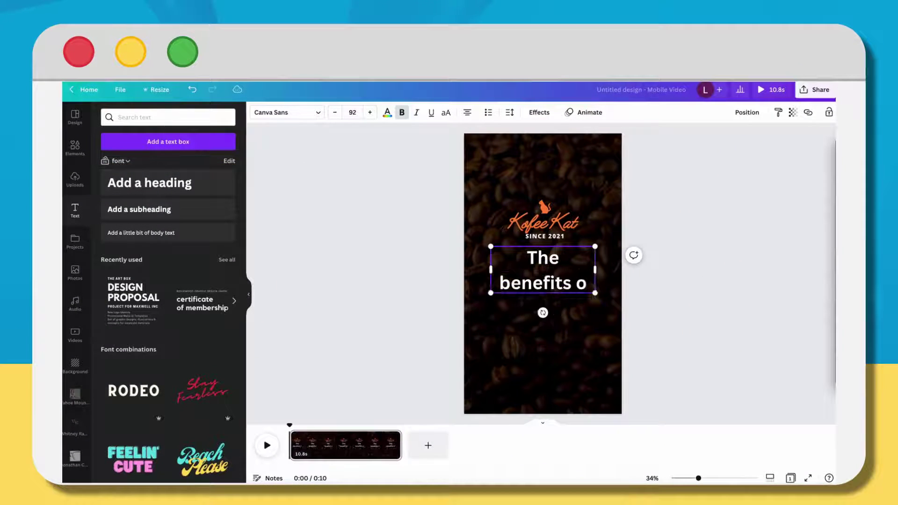
text(f drinking coffee regularly)
click(427, 241)
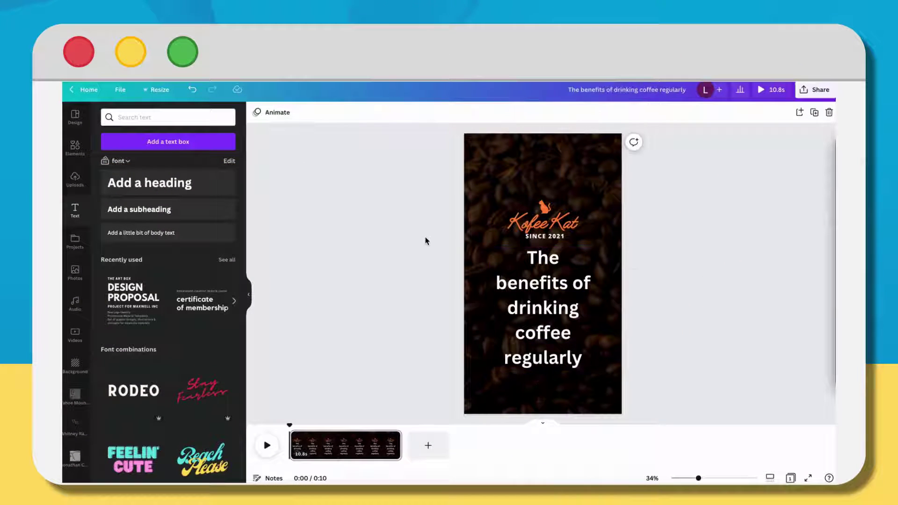
Change the heading's font to Norwester
click(538, 321)
click(287, 112)
text(norwester)
click(116, 161)
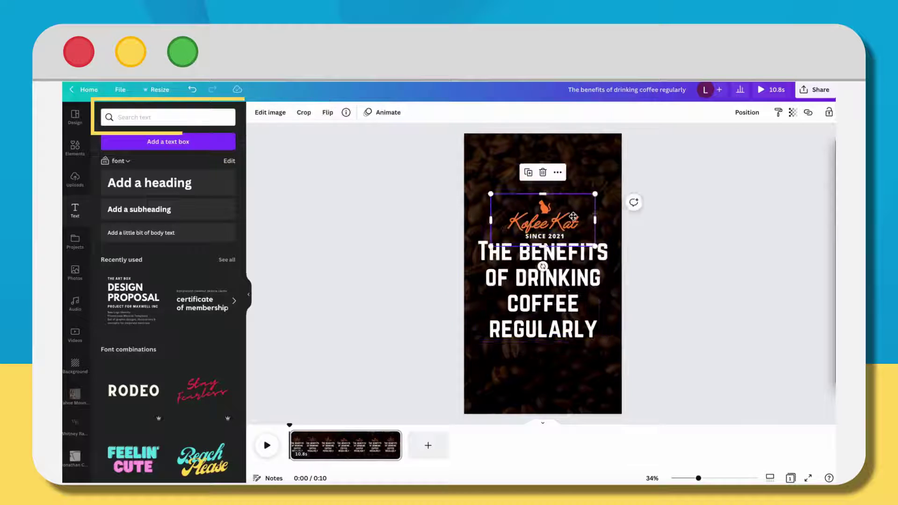
click(366, 225)
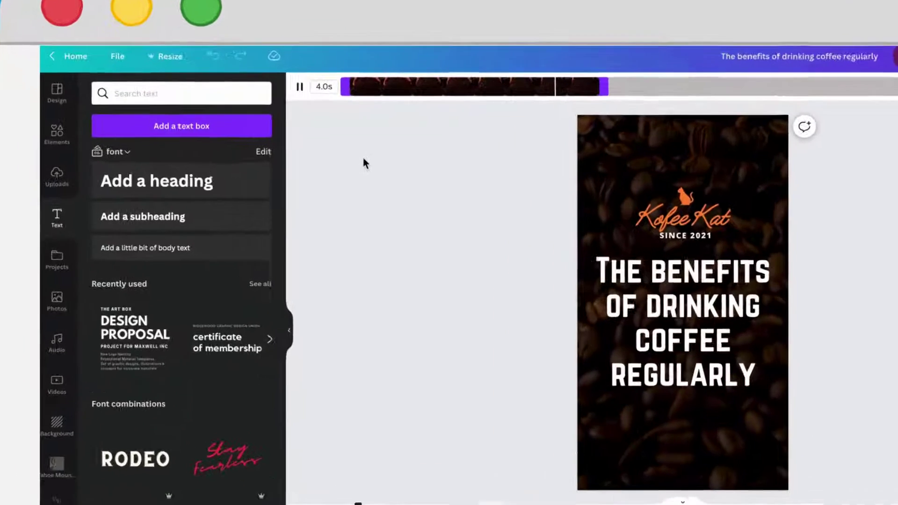
Give the coffee headline page a Fade page animation
click(304, 166)
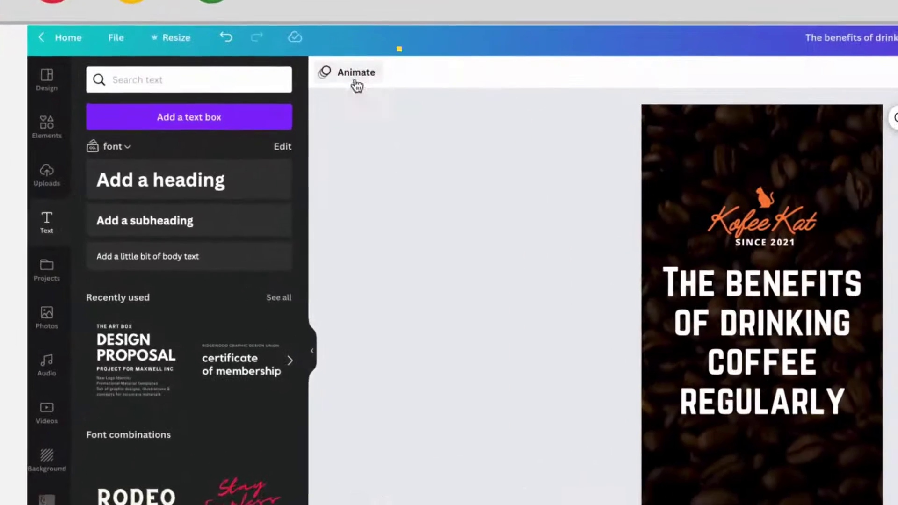
click(279, 113)
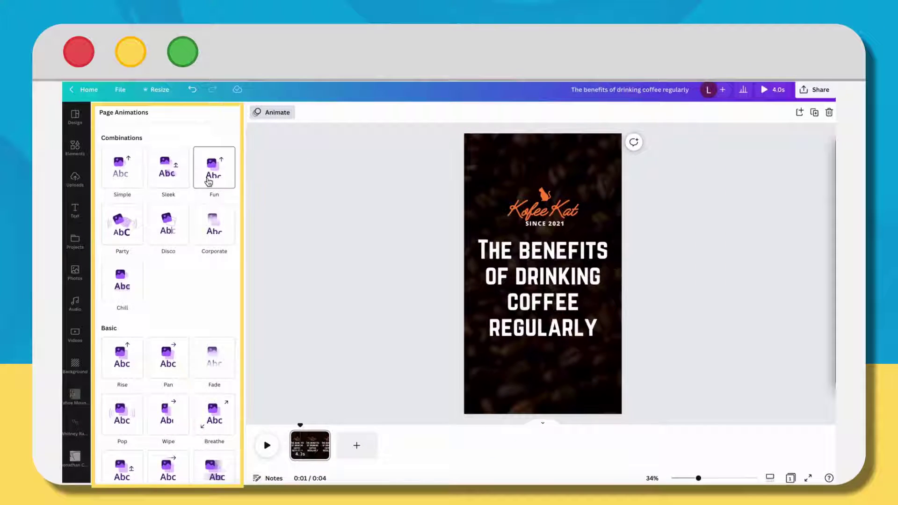
click(214, 358)
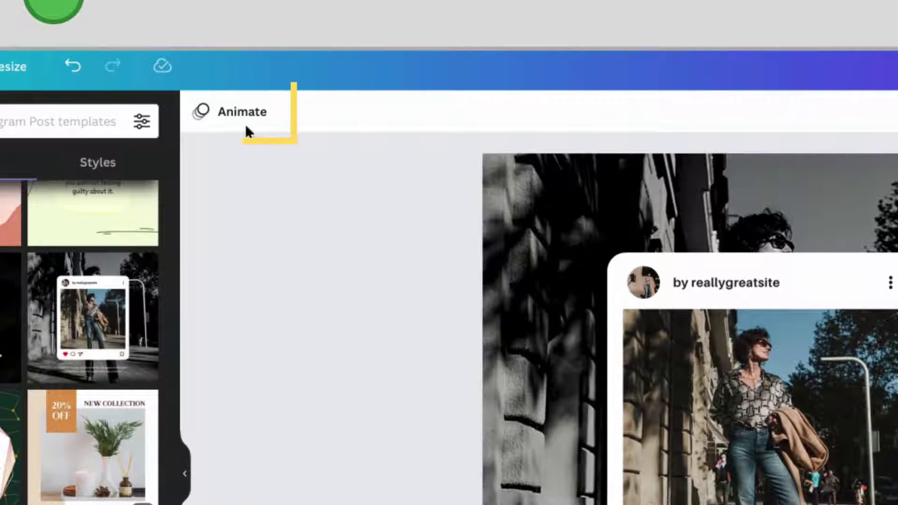
Preview Fun and Disco on the example post, apply Disco, then revisit the coffee page's animations
click(240, 124)
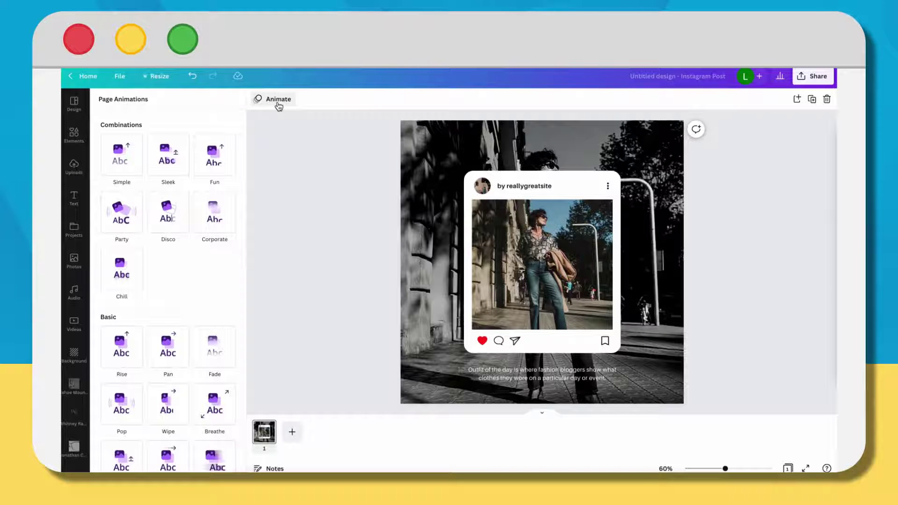
click(210, 164)
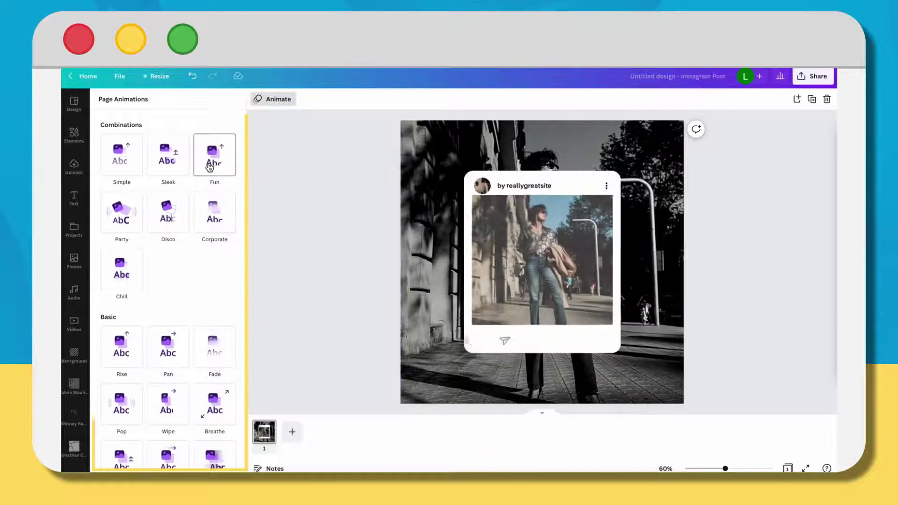
click(176, 209)
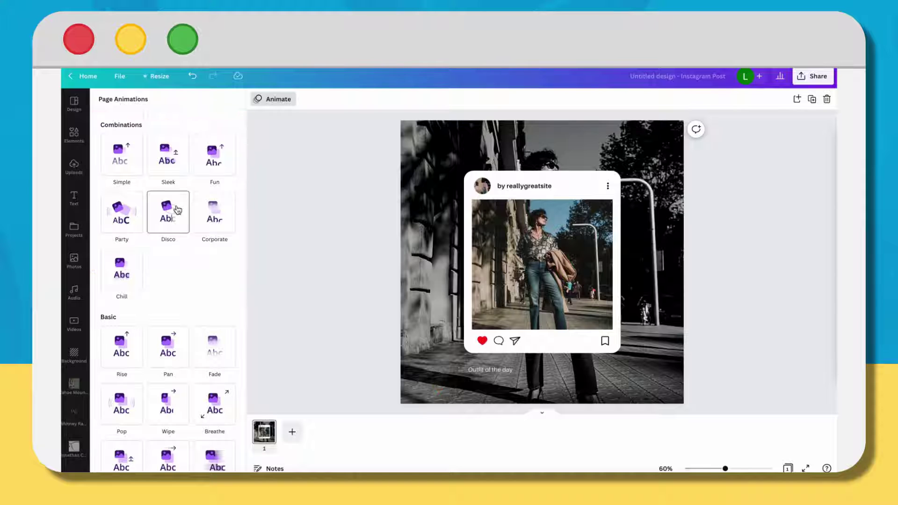
click(177, 209)
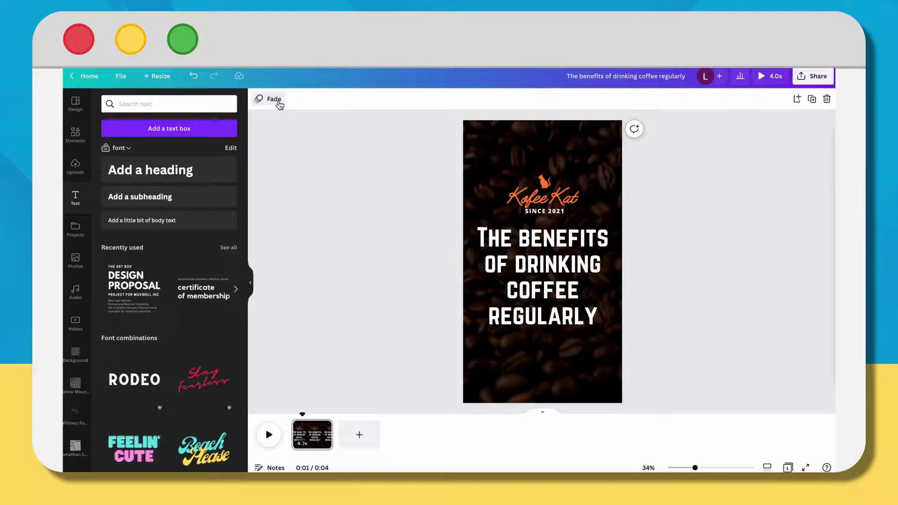
click(276, 99)
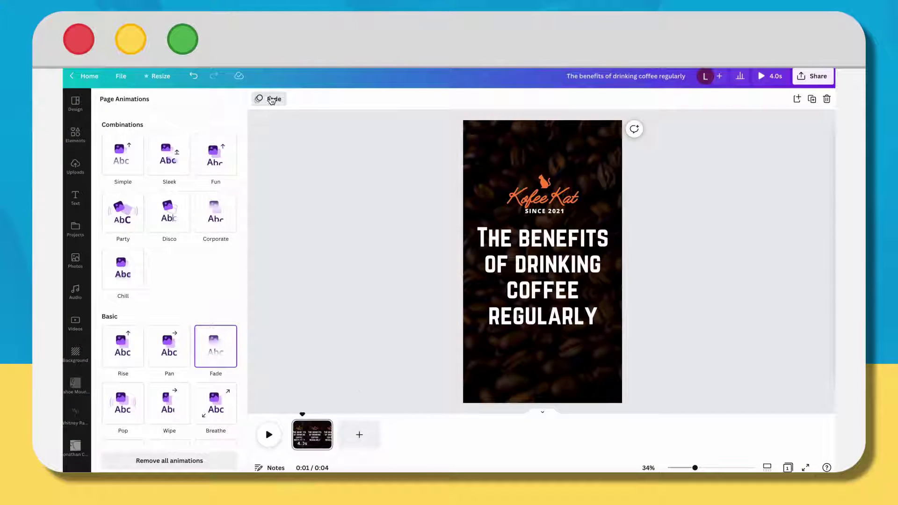
click(271, 99)
click(270, 99)
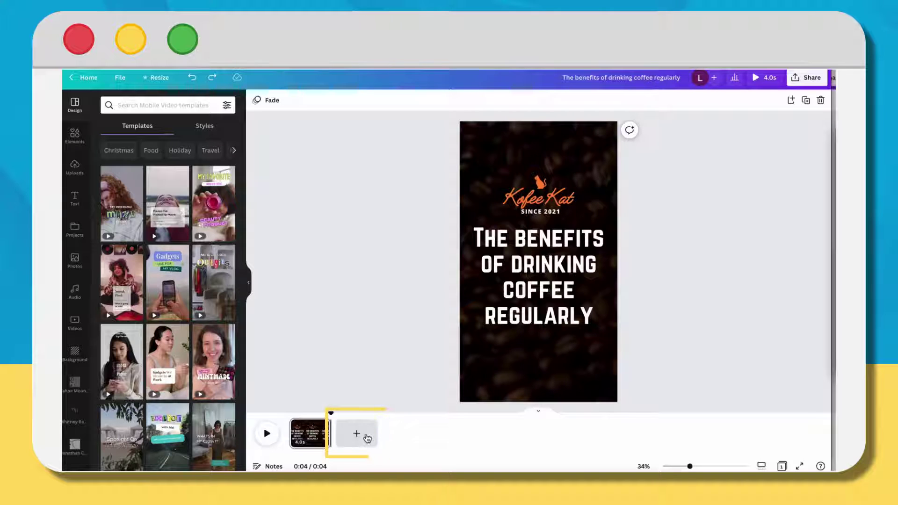
Add a blank second page and search the templates for 'list'
click(365, 435)
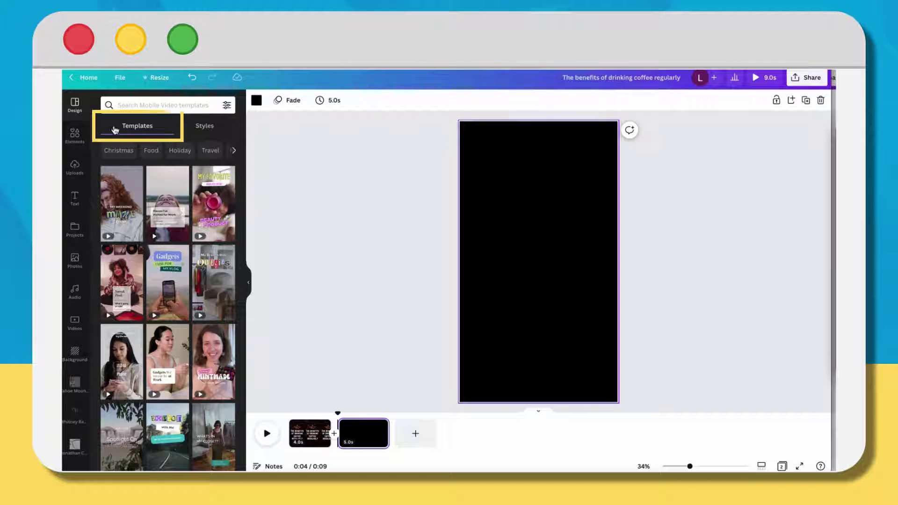
click(154, 106)
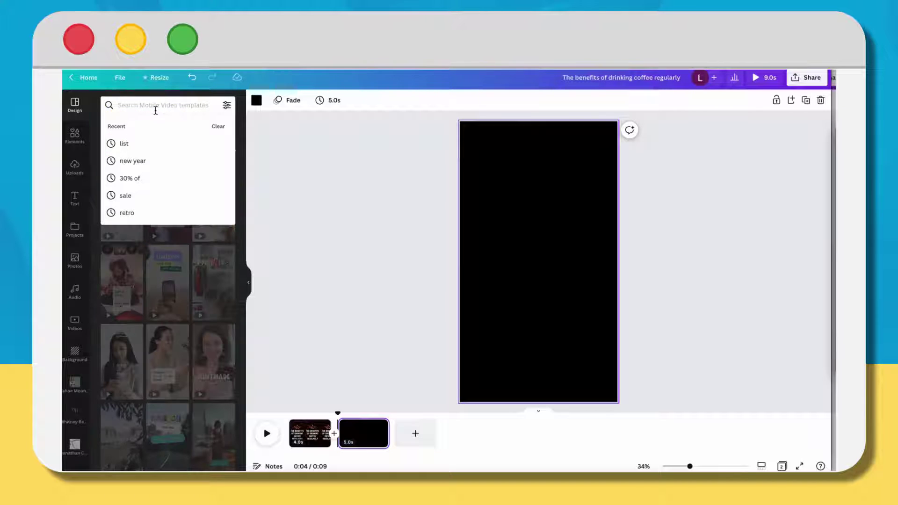
text(LIST)
key(Return)
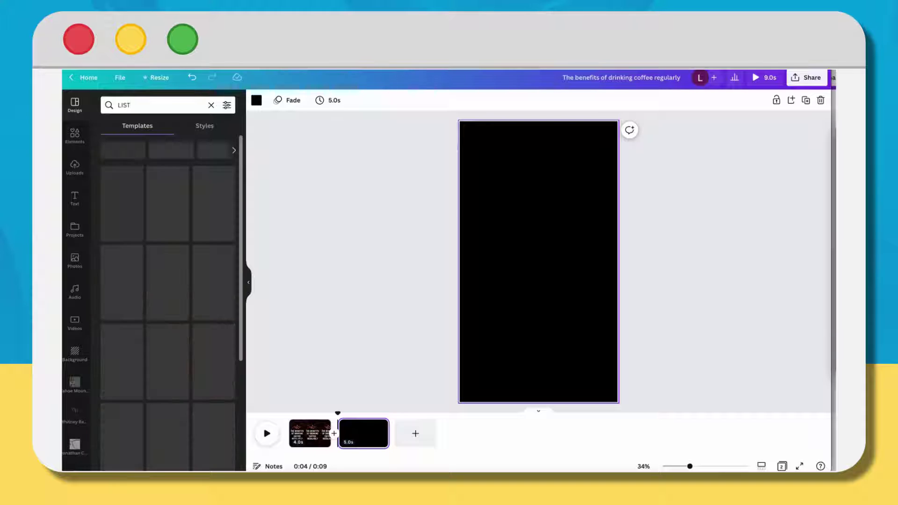
click(156, 110)
key(BackSpace)
key(BackSpace)
key(BackSpace)
key(BackSpace)
text(list)
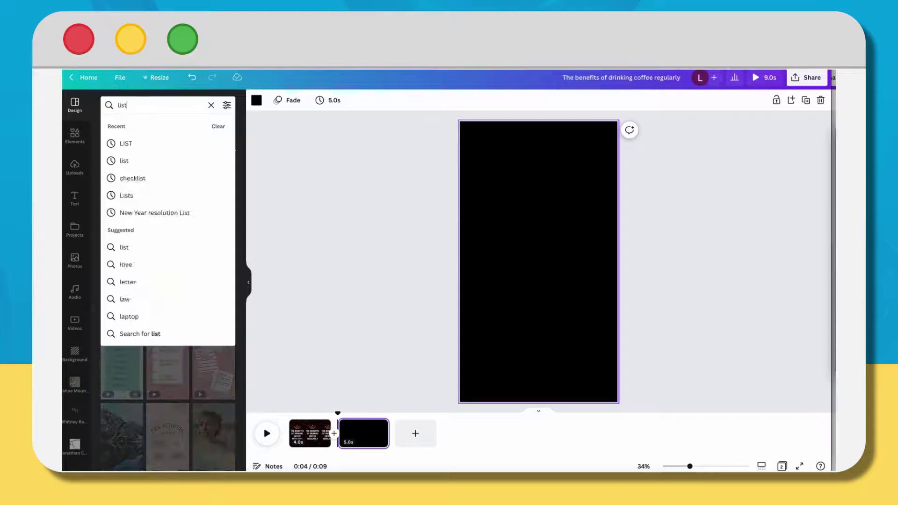
key(Return)
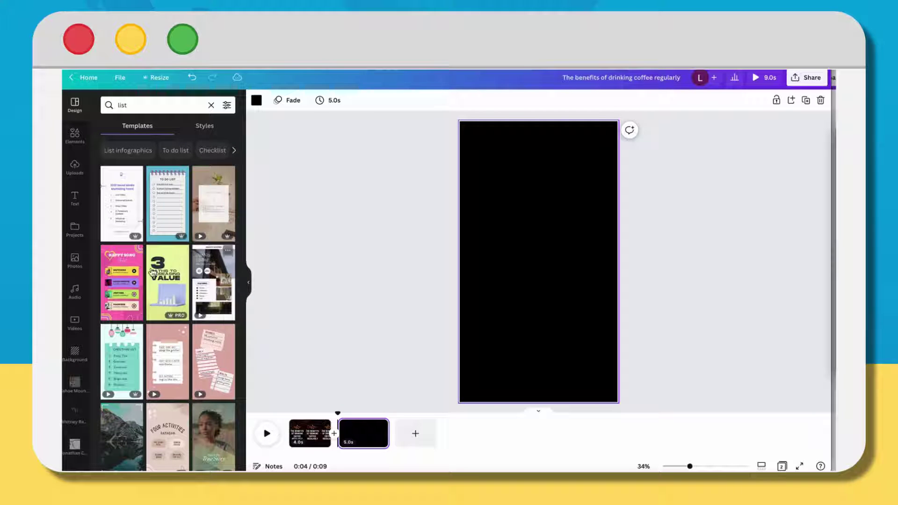
Apply the Happy Song playlist template to page 2, undo it, then reapply it
click(131, 281)
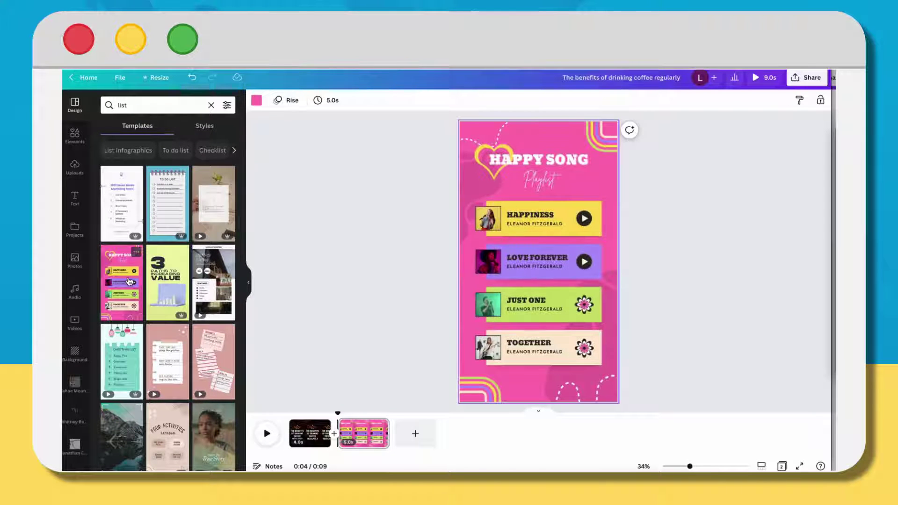
key(ctrl+z)
click(140, 105)
key(Return)
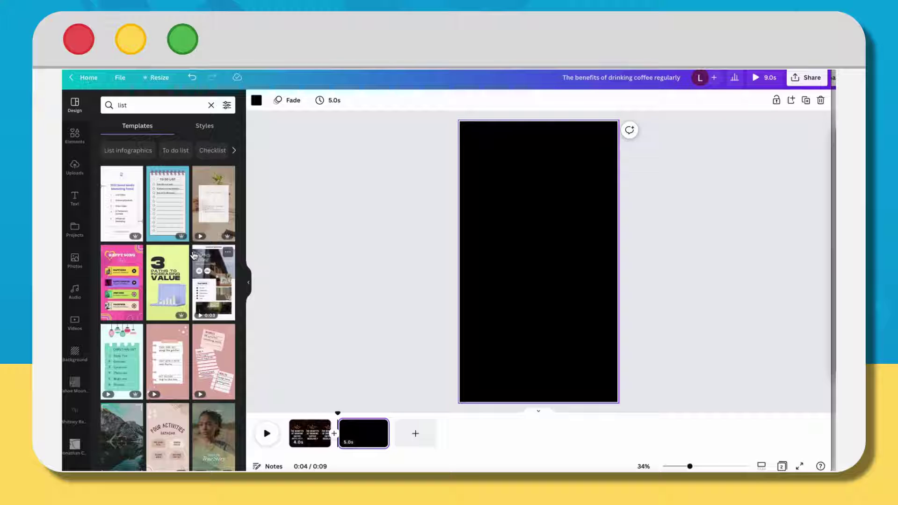
click(130, 281)
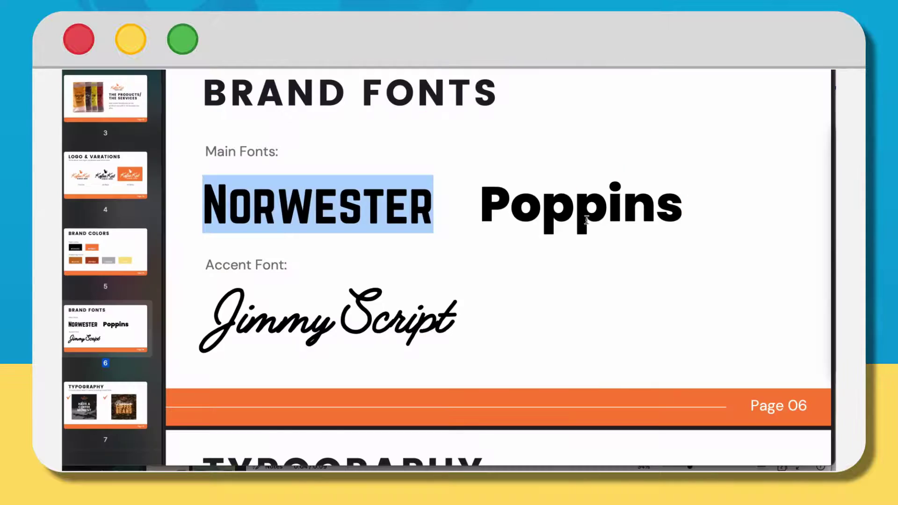
Scroll the brand guide from Brand Fonts to Accent Elements, then return to Canva
scroll(470, 271, down, 15)
scroll(472, 274, down, 5)
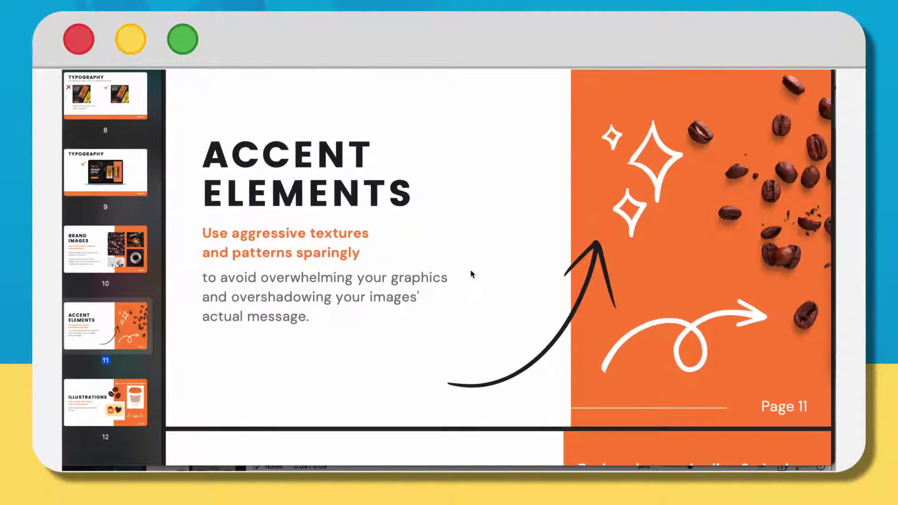
scroll(472, 274, up, 3)
key(super+Tab)
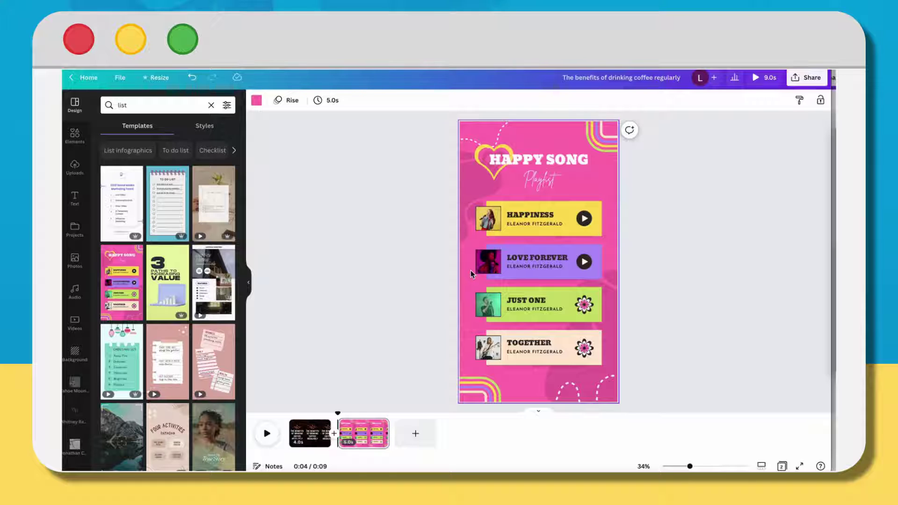
Delete the Playlist text, HAPPY SONG title, heart, swirls and bottom-left rainbow
click(538, 180)
key(Delete)
click(527, 171)
key(Delete)
click(495, 168)
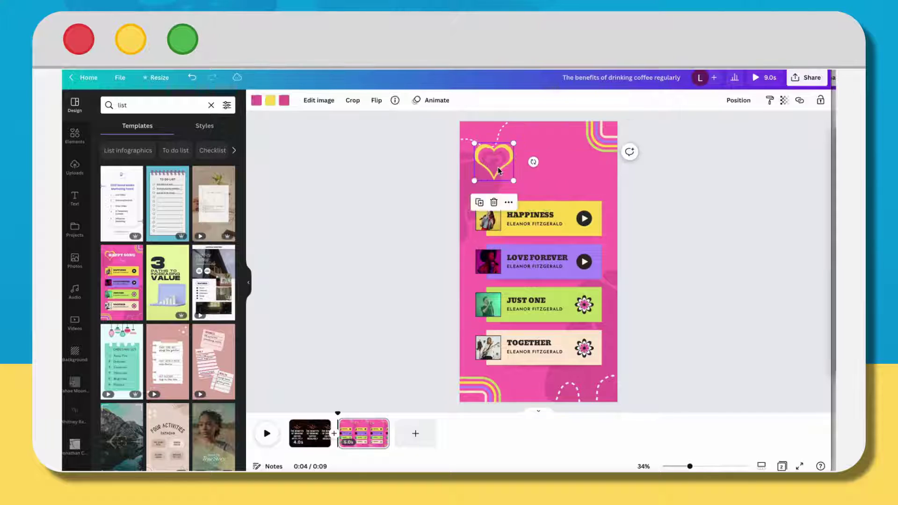
key(Delete)
click(492, 175)
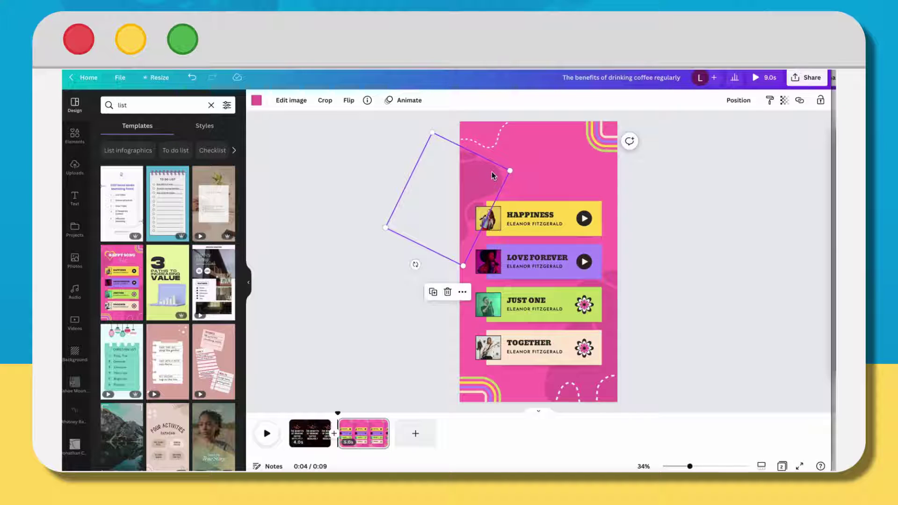
key(Delete)
click(517, 382)
key(Delete)
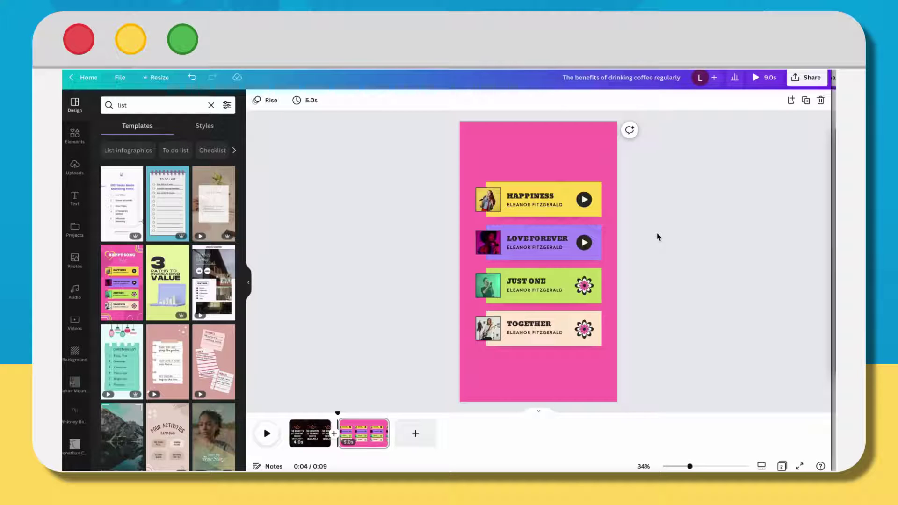
Turn the pink page background brand orange
click(609, 236)
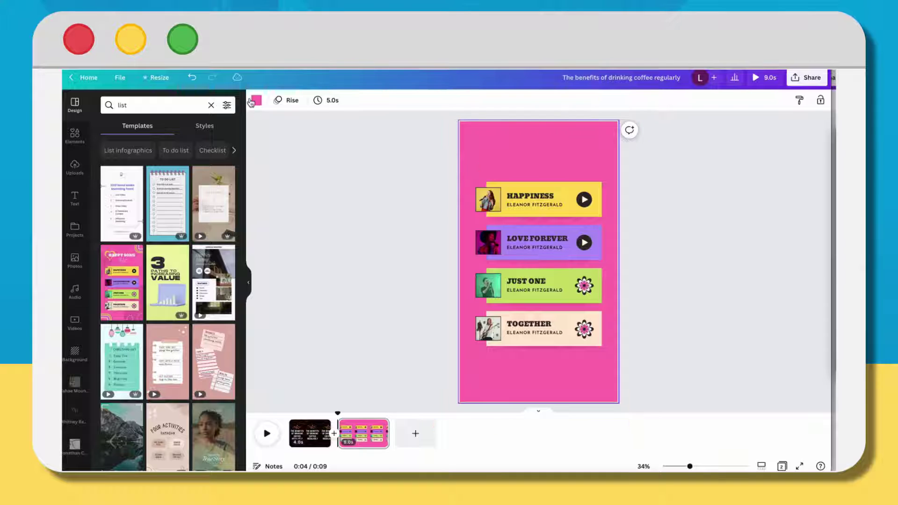
click(257, 100)
click(110, 147)
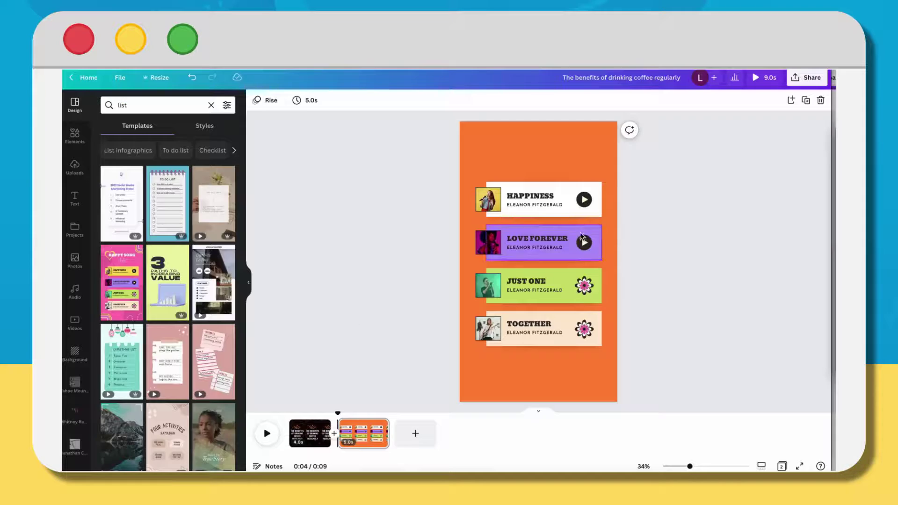
Recolour the LOVE FOREVER bar dark brown and apply the brand colour to the JUST ONE bar
click(582, 236)
click(303, 100)
click(154, 144)
key(Escape)
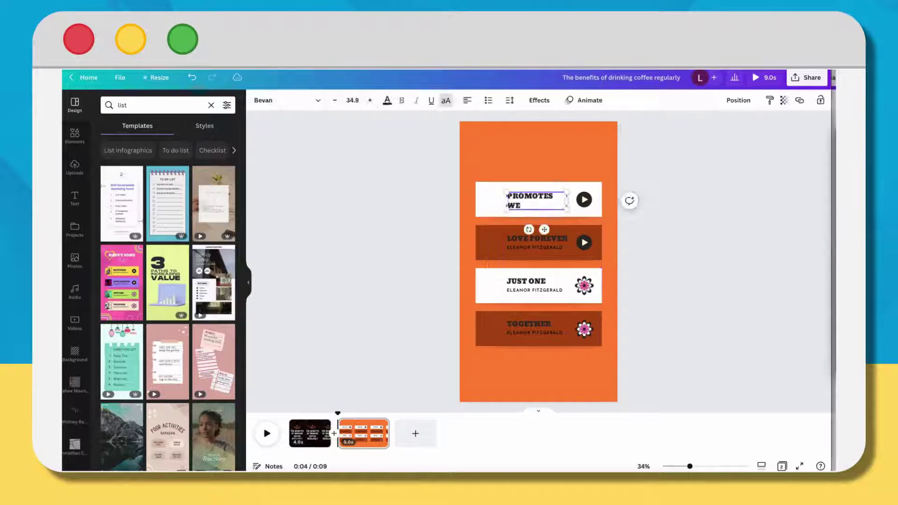
Retitle the bars SUPPORTS HEART HEALTH, INCREASES LONGEVITY and LOWER CHANCES OF TYPE 2 DIABETES
double_click(537, 238)
text(SUPPORTS HEART HEALTH)
double_click(526, 280)
text(INCREASES L)
click(517, 325)
text(LOWER CHANCES OF TYPE 2 DIABETES)
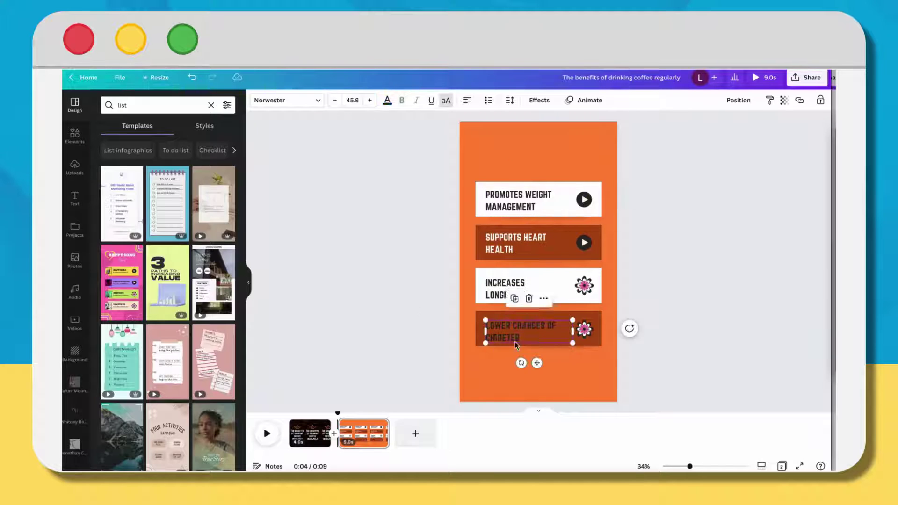
click(520, 201)
Select all four bar titles and raise their font size to 50.9
shift+click(514, 244)
shift+click(509, 287)
shift+click(520, 330)
click(370, 100)
click(370, 100)
click(370, 100)
click(369, 100)
click(369, 101)
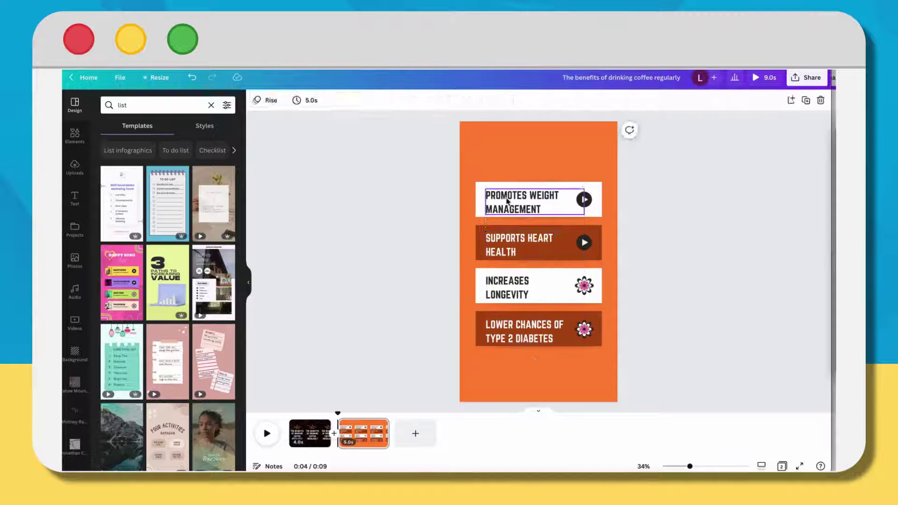
click(519, 199)
Delete the play icons from the benefit bars
click(510, 286)
click(519, 329)
click(584, 200)
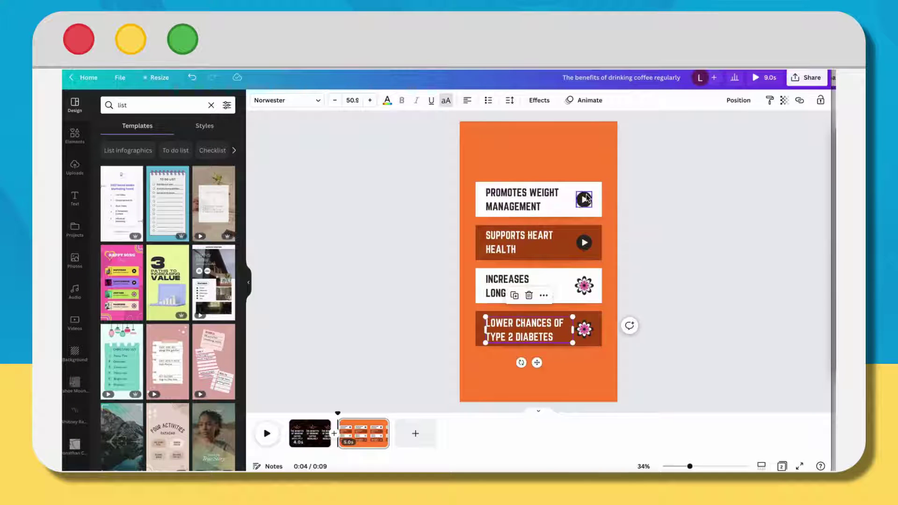
key(Delete)
click(583, 243)
key(Delete)
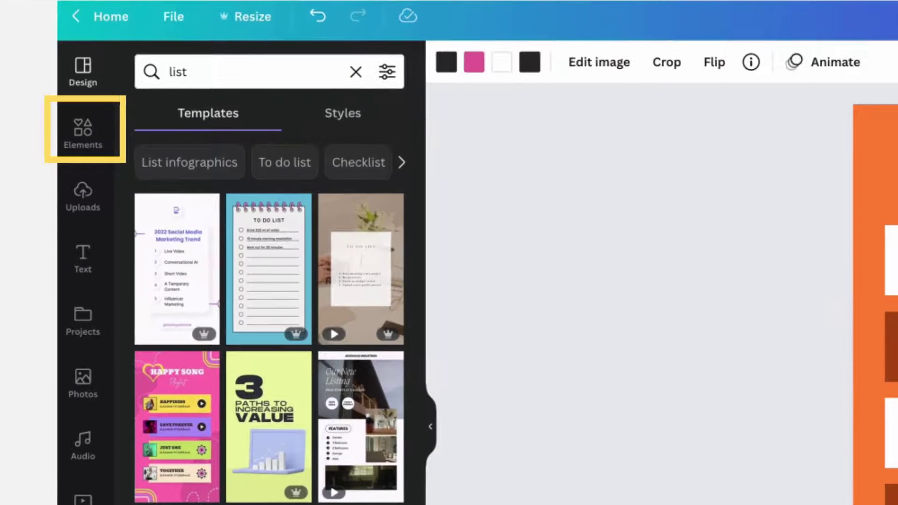
Search Elements for 'weight' and place a shrunken scale beside PROMOTES WEIGHT MANAGEMENT
key(Escape)
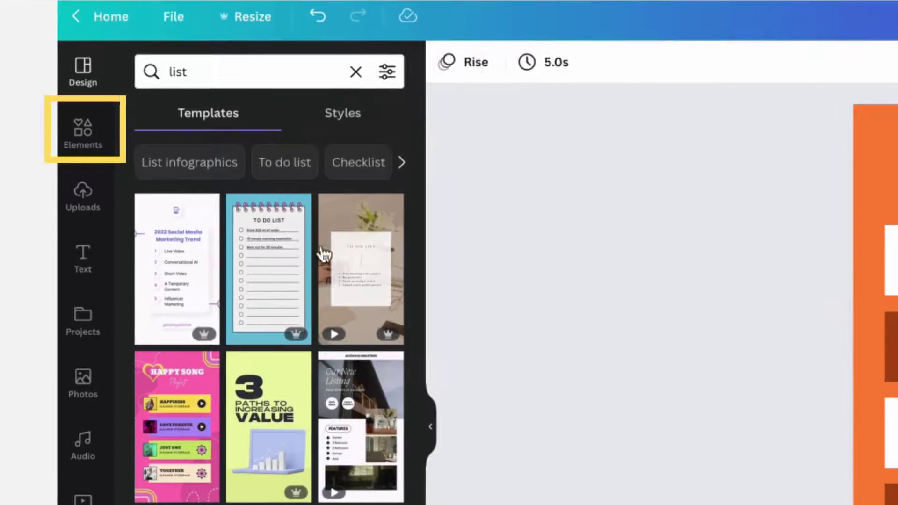
click(94, 141)
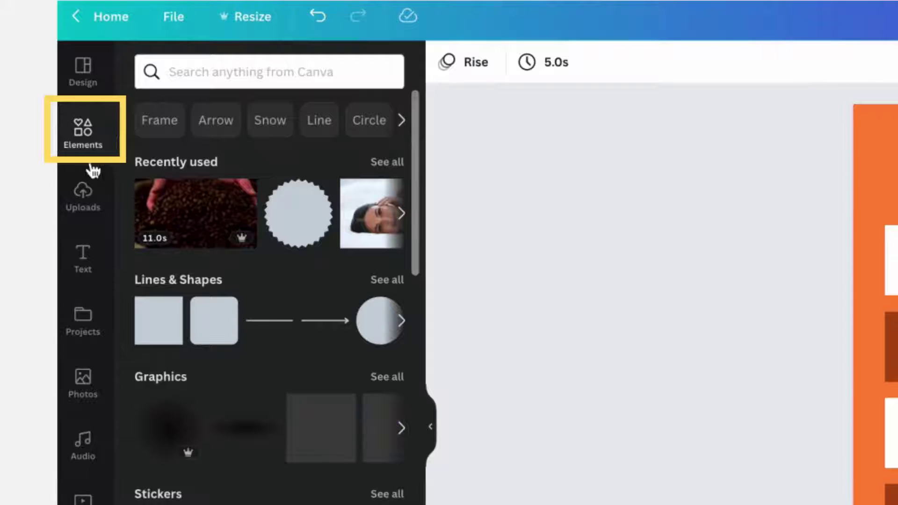
click(175, 70)
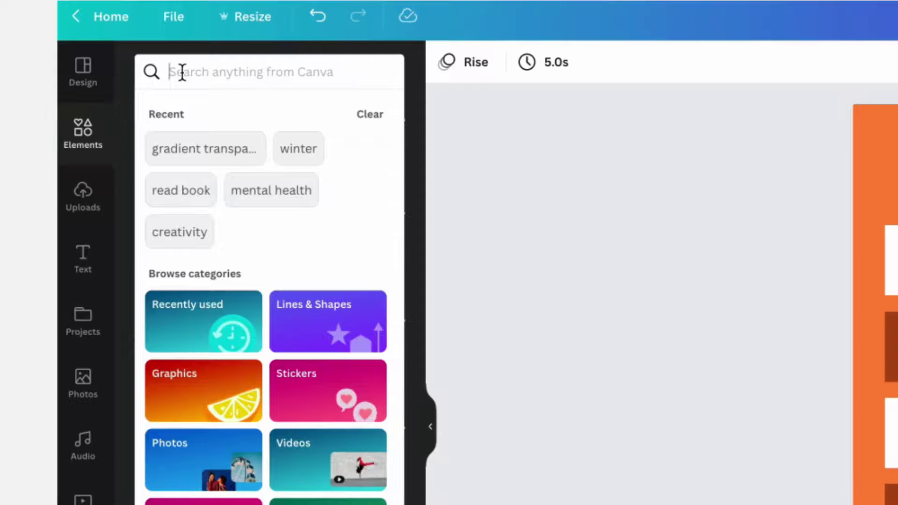
text(weighing c)
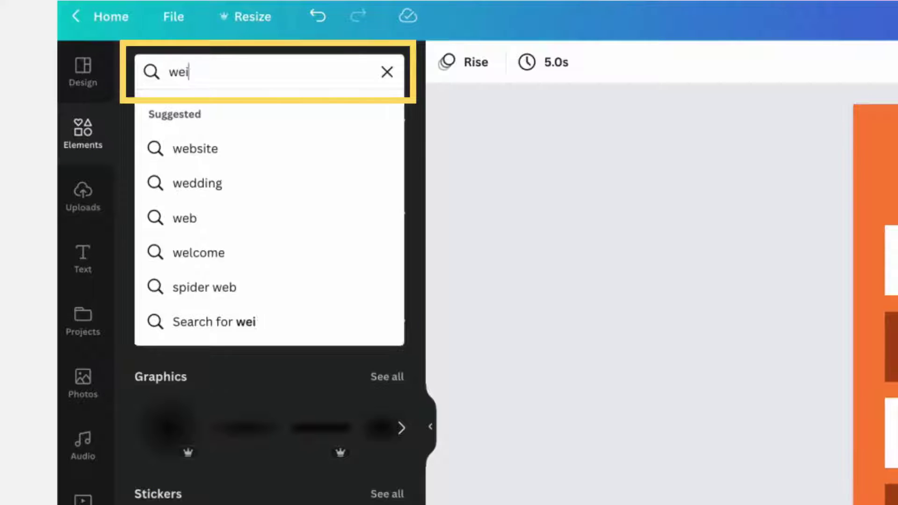
text(cale)
key(Return)
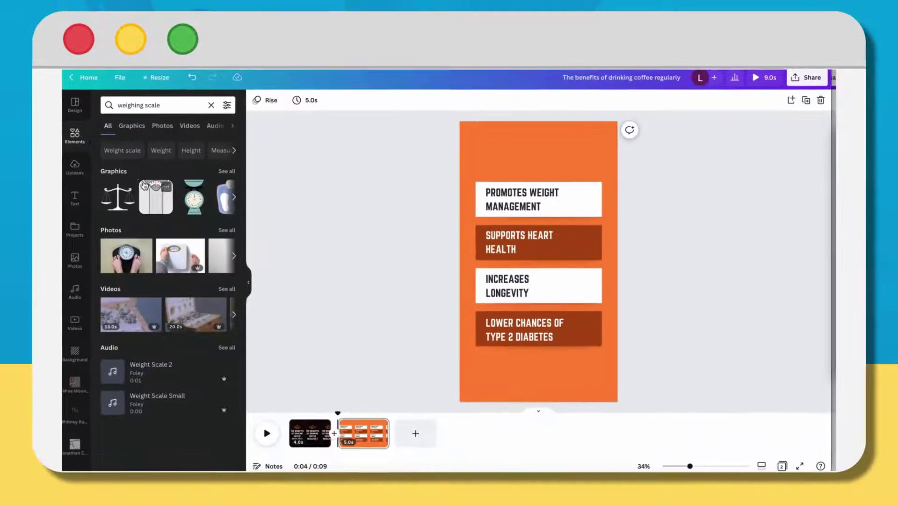
click(234, 198)
click(235, 198)
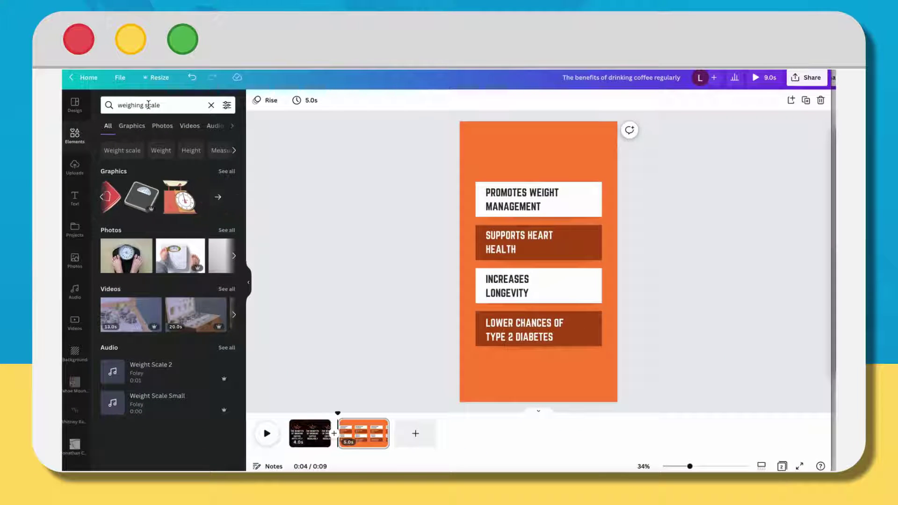
triple_click(148, 105)
text(weight)
key(Return)
click(155, 197)
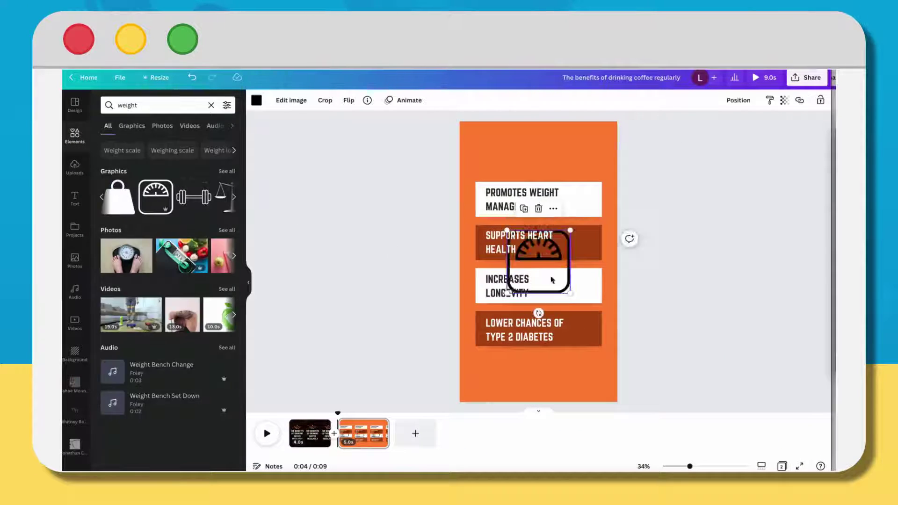
drag(534, 256, 585, 200)
click(359, 230)
Place a heart outline from a 'heart' search beside SUPPORTS HEART HEALTH
triple_click(149, 105)
text(heart)
key(Return)
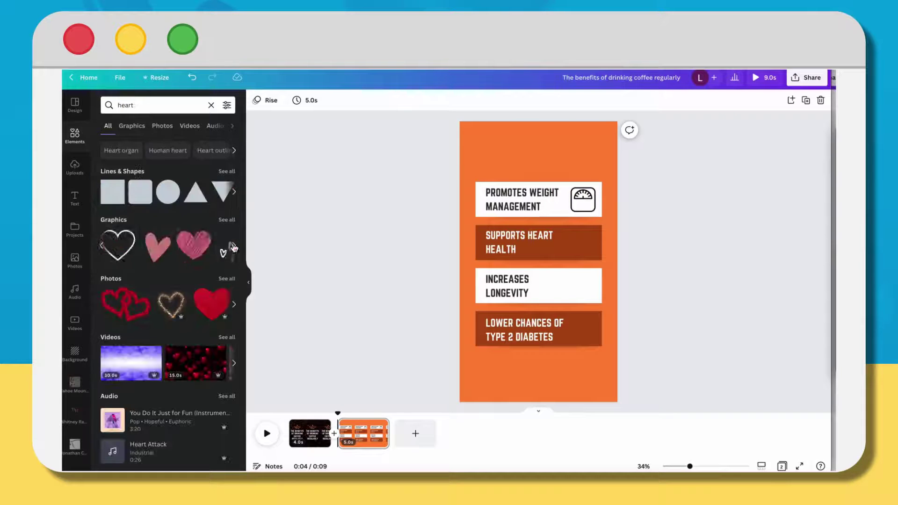
drag(187, 254, 584, 243)
Replace a trial leaf with a rooted tree graphic beside INCREASES LONGEVITY
triple_click(149, 104)
text(leaf)
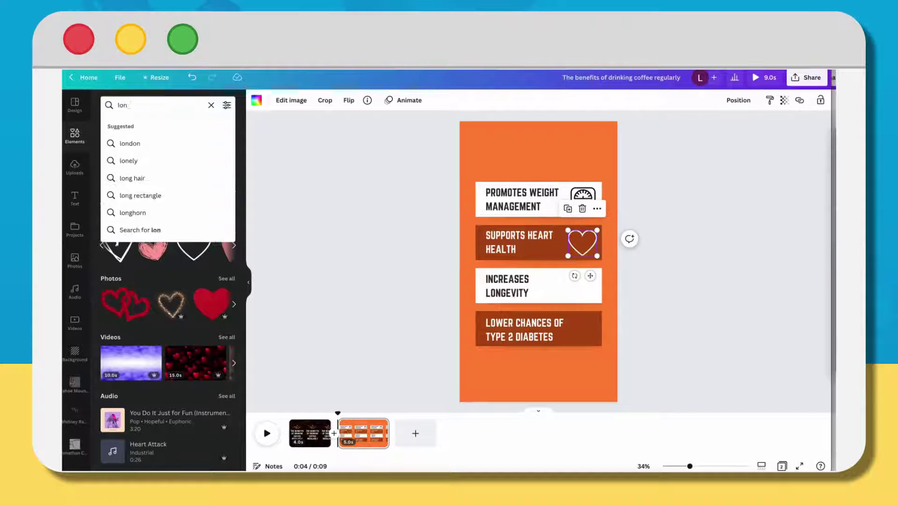
key(Return)
drag(144, 191, 601, 295)
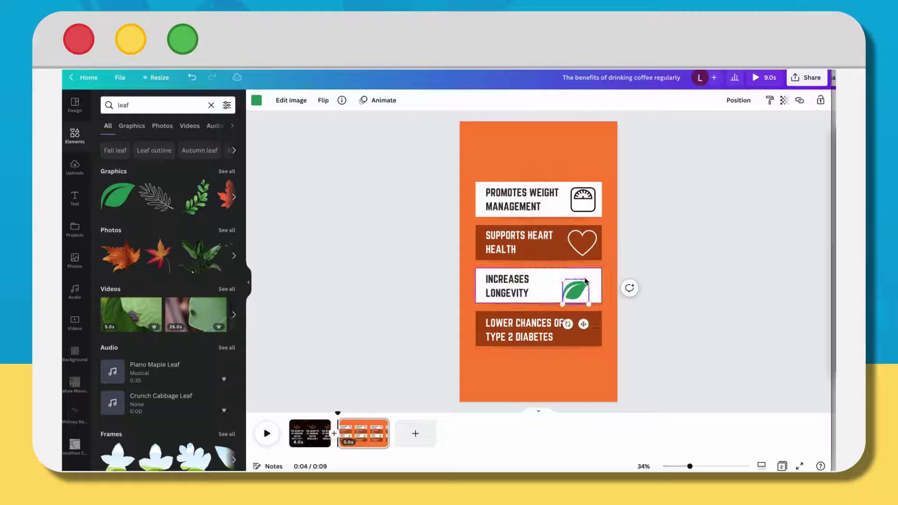
click(257, 100)
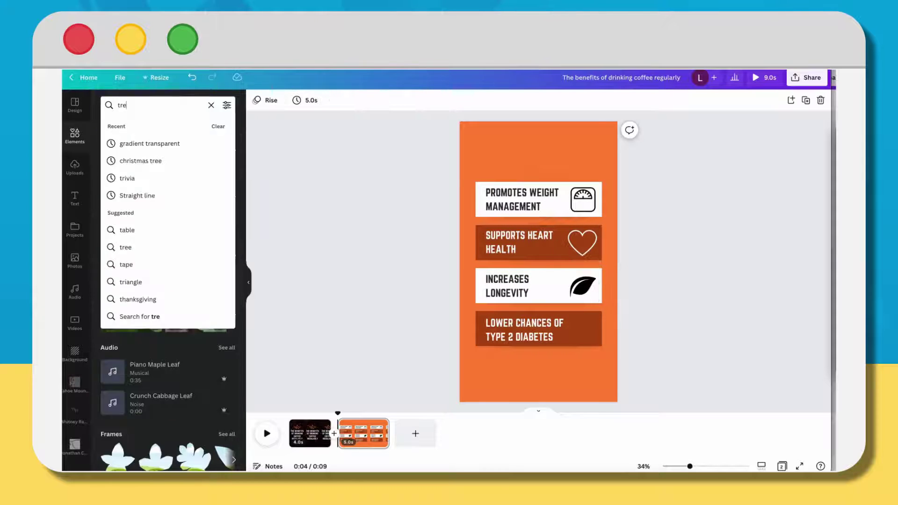
key(Return)
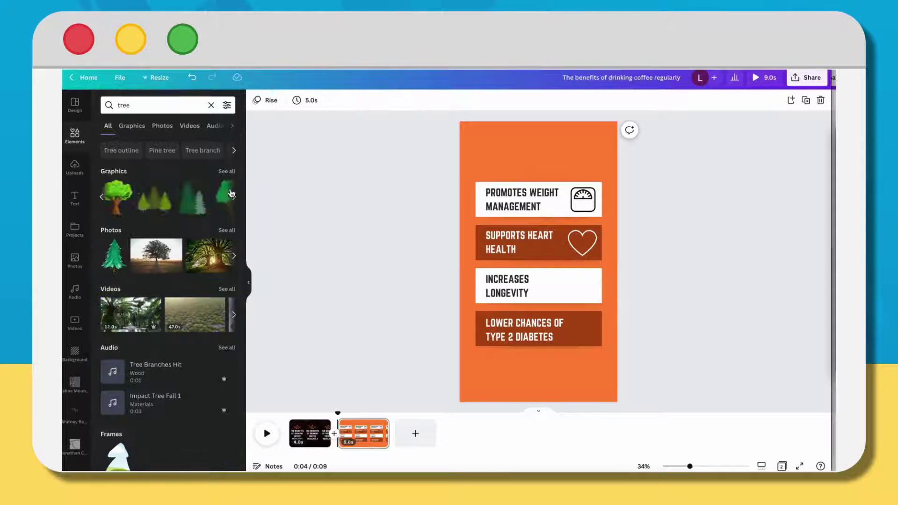
click(131, 125)
scroll(183, 303, down, 5)
scroll(182, 304, down, 3)
drag(124, 220, 583, 285)
Place a glucose meter graphic beside the type 2 diabetes benefit
click(211, 104)
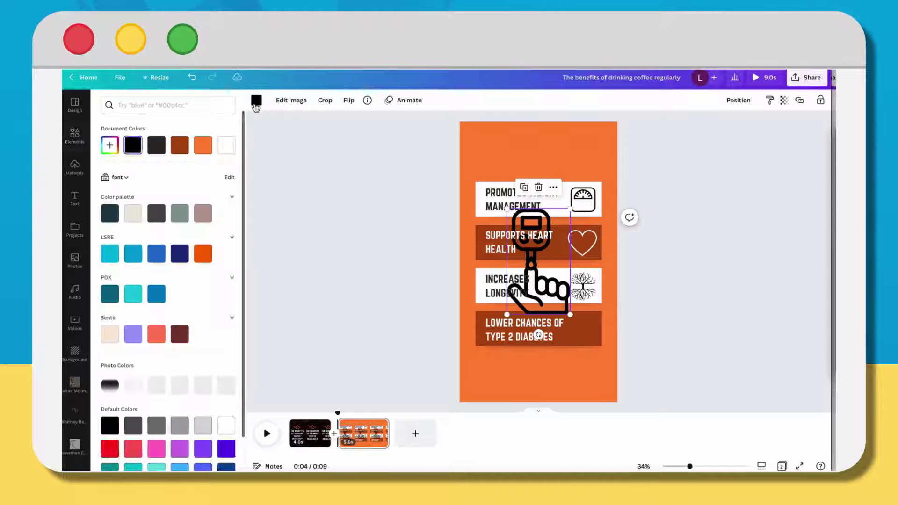
drag(537, 257, 583, 336)
click(392, 338)
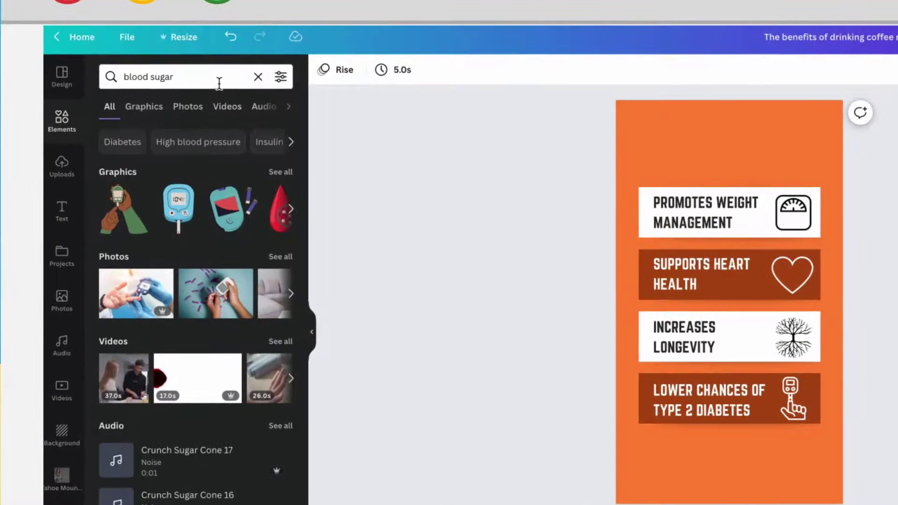
Search Elements for 'sparkle' and filter the results to Animated only
click(218, 80)
text(sparkle)
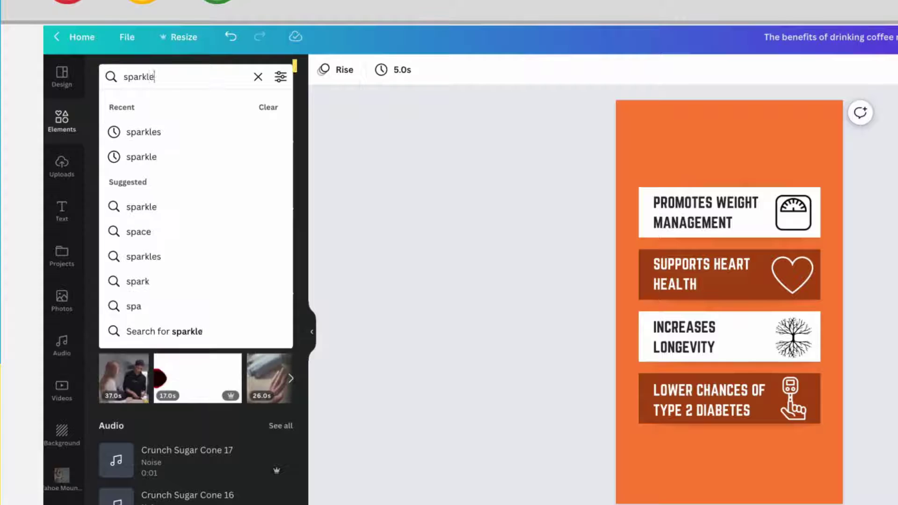
key(Return)
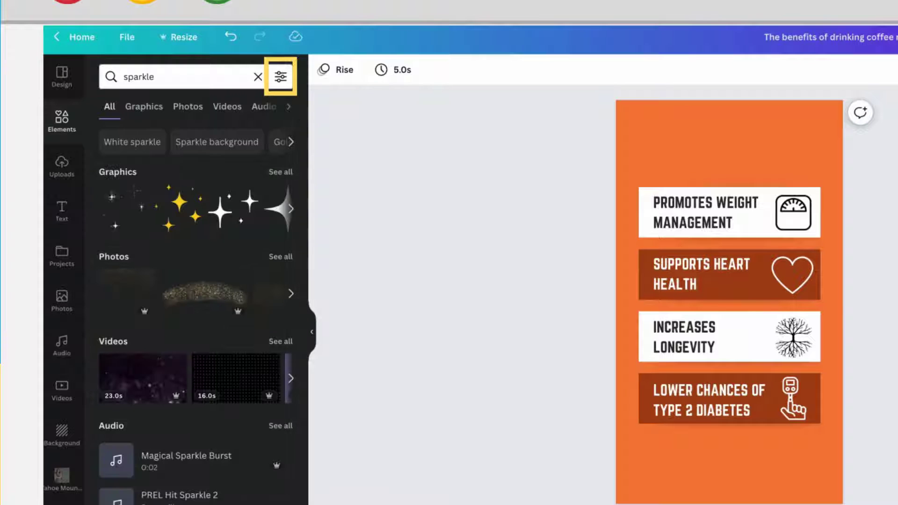
click(280, 77)
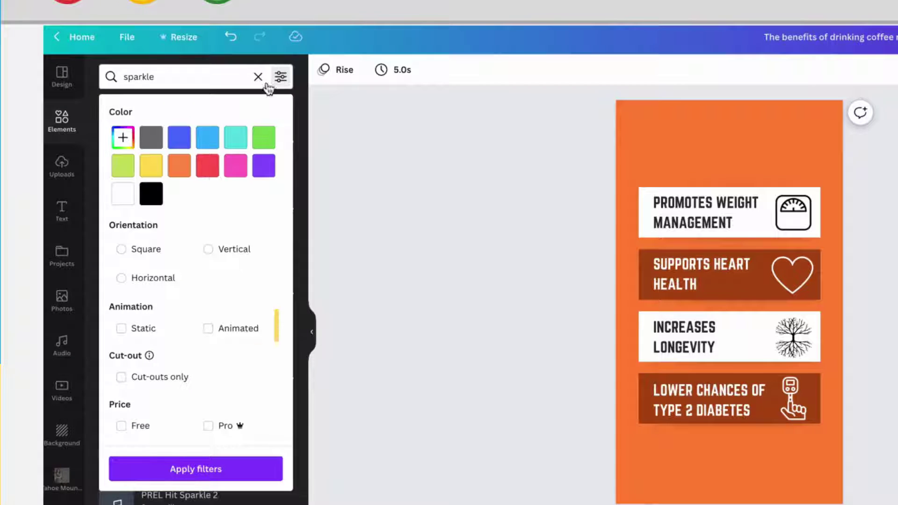
click(208, 330)
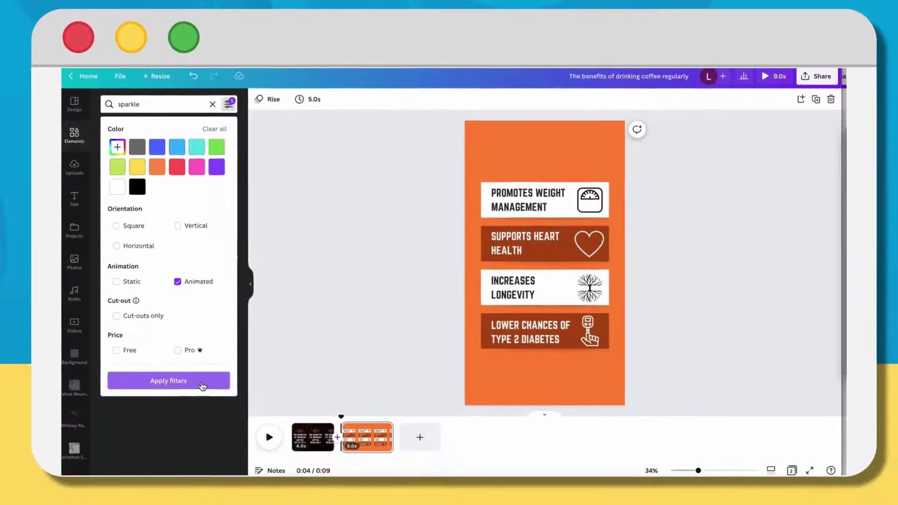
click(202, 384)
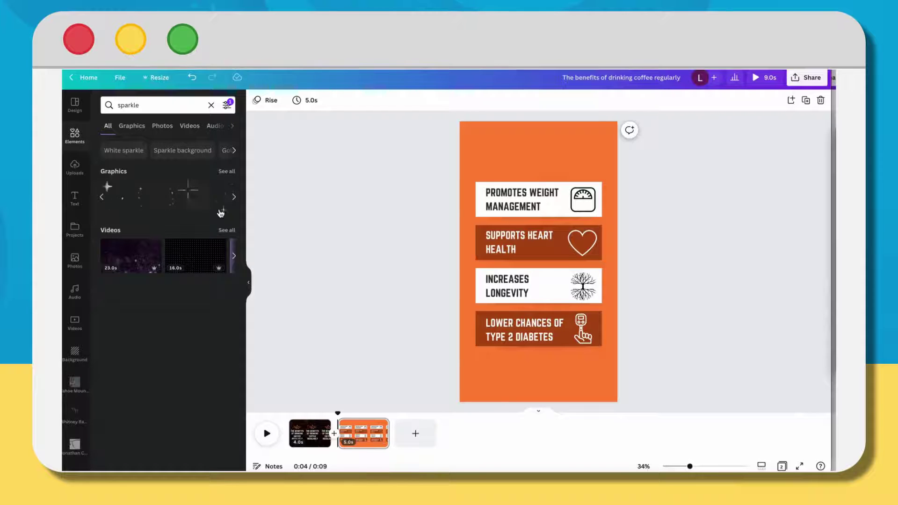
Place an enlarged animated sparkle top-left and duplicate it for the bottom-right corner
click(132, 214)
drag(538, 261, 495, 172)
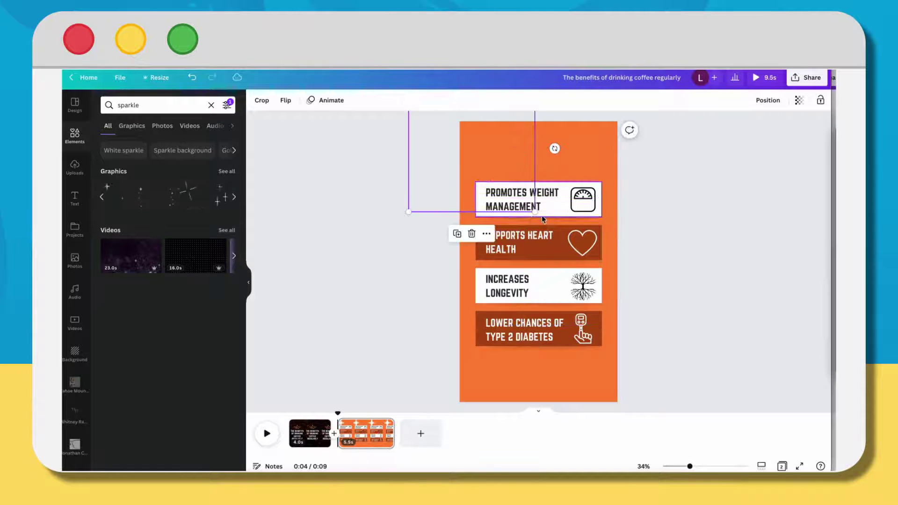
drag(542, 219, 604, 387)
key(ctrl+d)
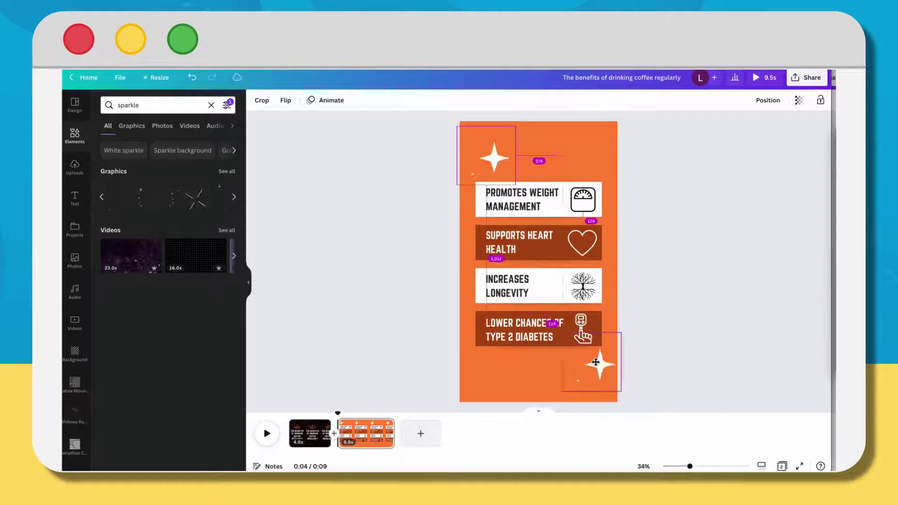
Change the benefits page animation from Rise to Fade
click(374, 234)
click(266, 101)
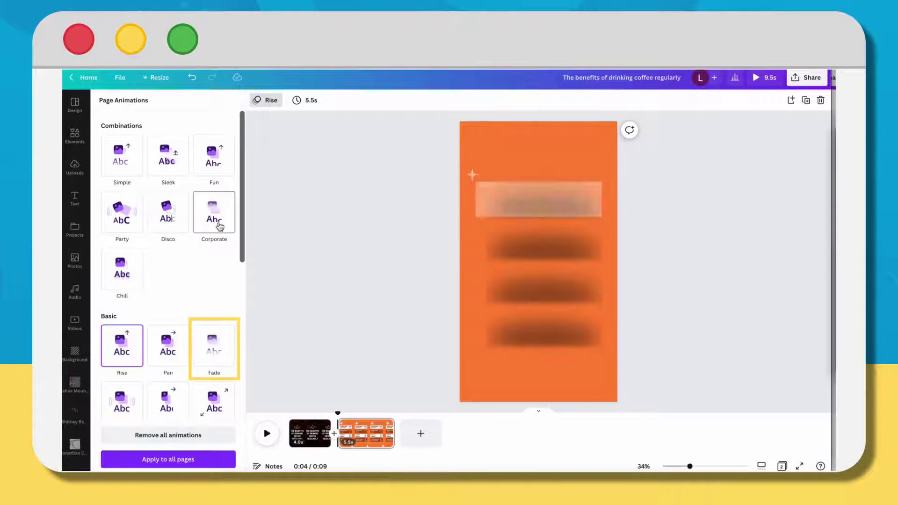
click(218, 358)
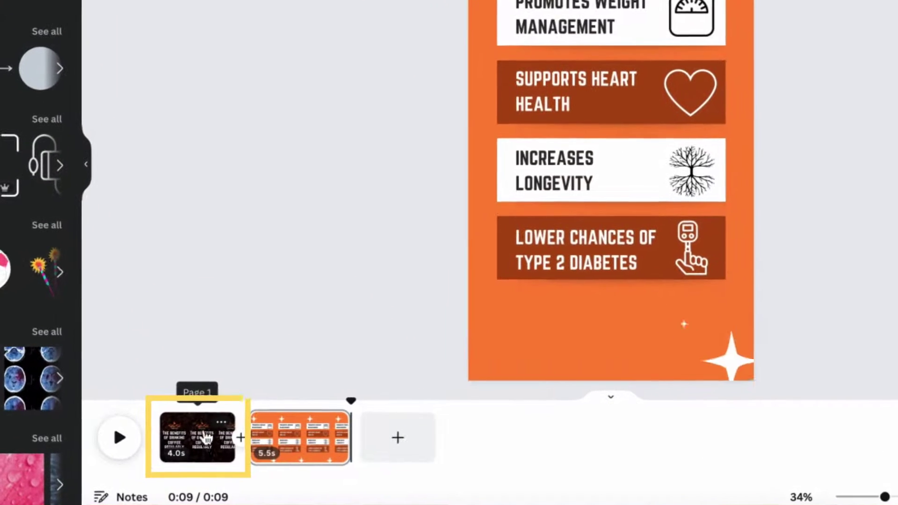
Duplicate the title page, move the copy after the orange page, and delete its logo and headline
click(221, 423)
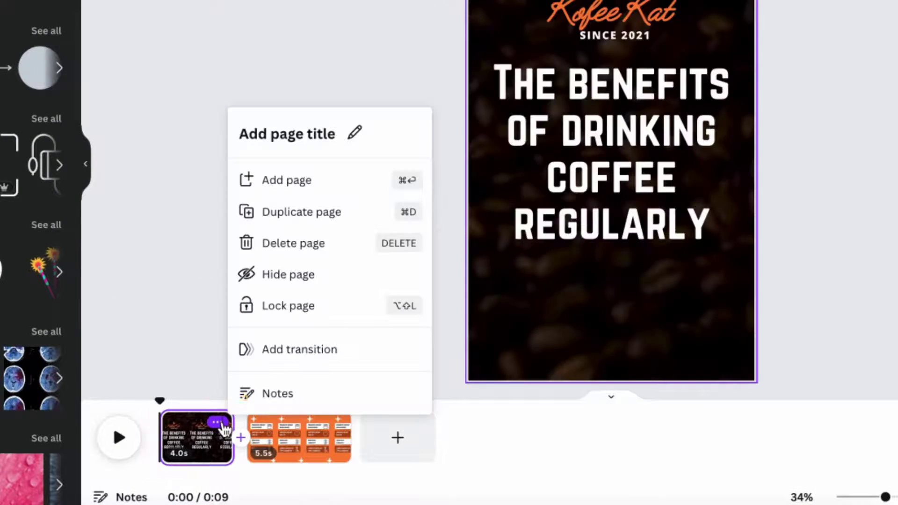
click(300, 224)
drag(296, 435, 340, 434)
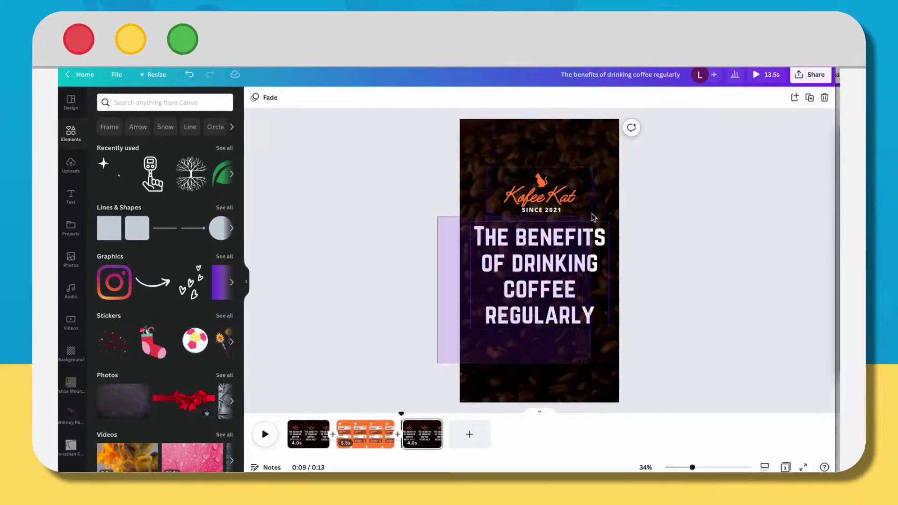
click(584, 193)
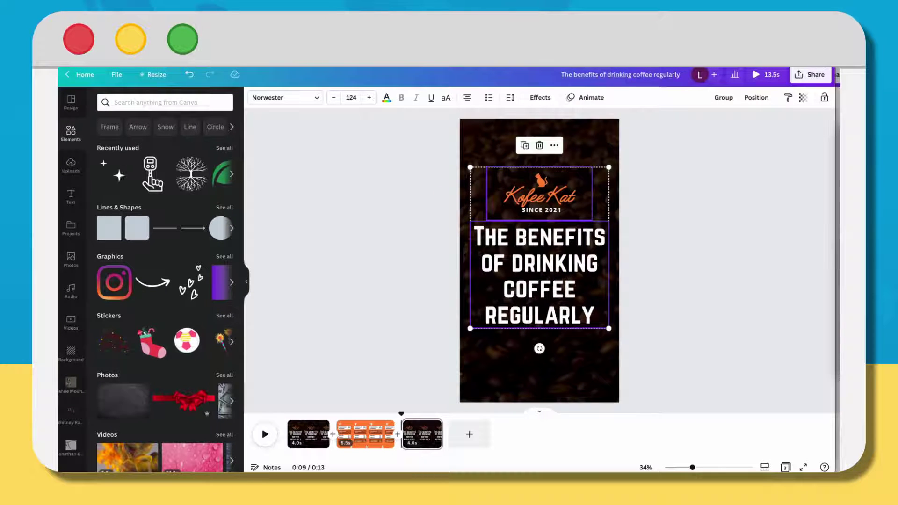
key(Delete)
Drag 1.png, 2.png and 3.png from the 01 Kofee Kat files folder onto page 3
key(super+Tab)
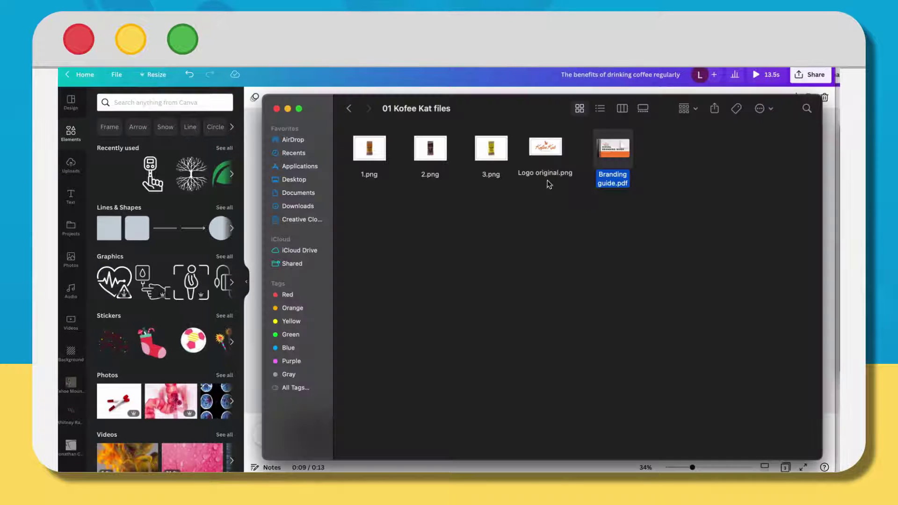
drag(363, 213, 175, 167)
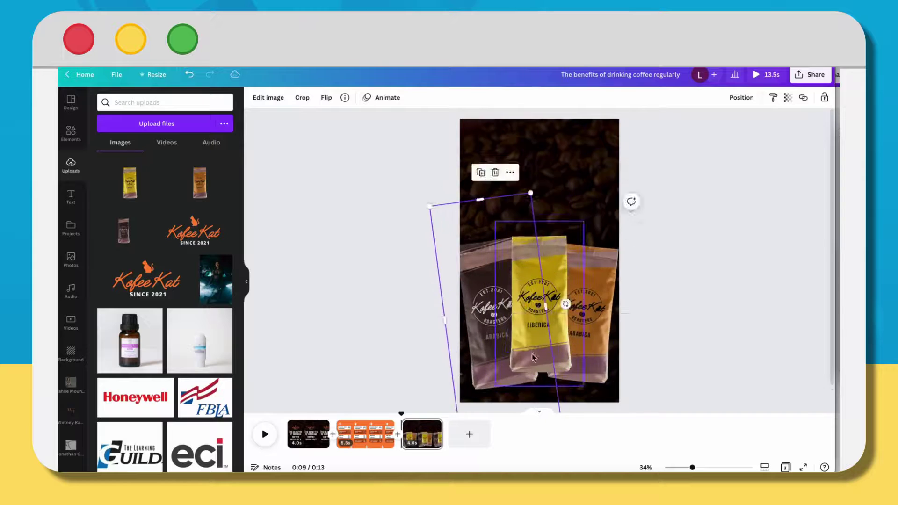
click(418, 343)
Straighten the coffee bag images into an upright row
click(537, 304)
click(267, 97)
click(381, 290)
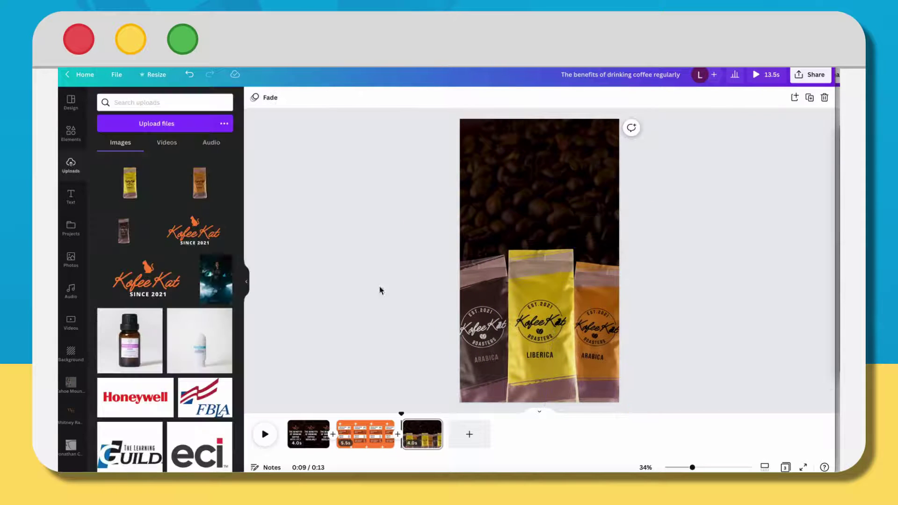
Add the Kofee Kat logo above the bags, discarding a trial ORDER NOW text button
key(t)
drag(538, 257, 538, 183)
text(BUY NOW)
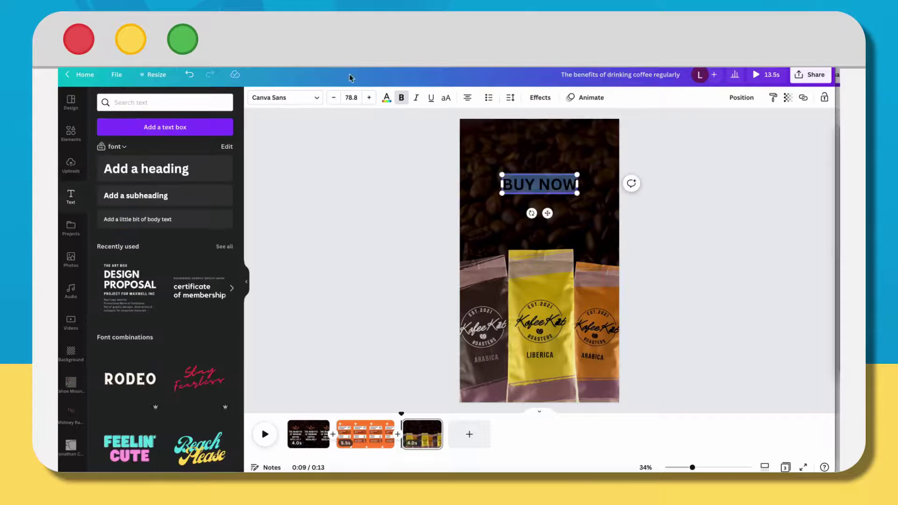
click(164, 102)
text(NORWESTER)
click(71, 133)
text(O)
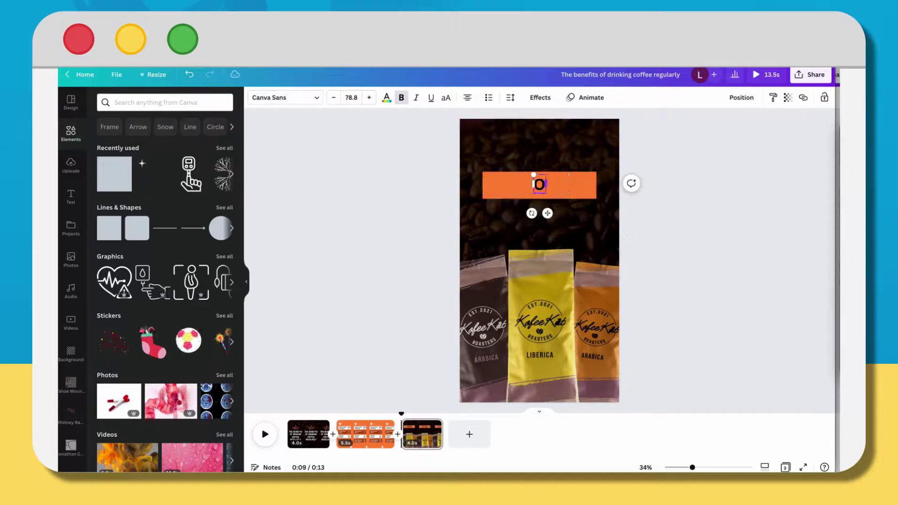
text(RDER NOW)
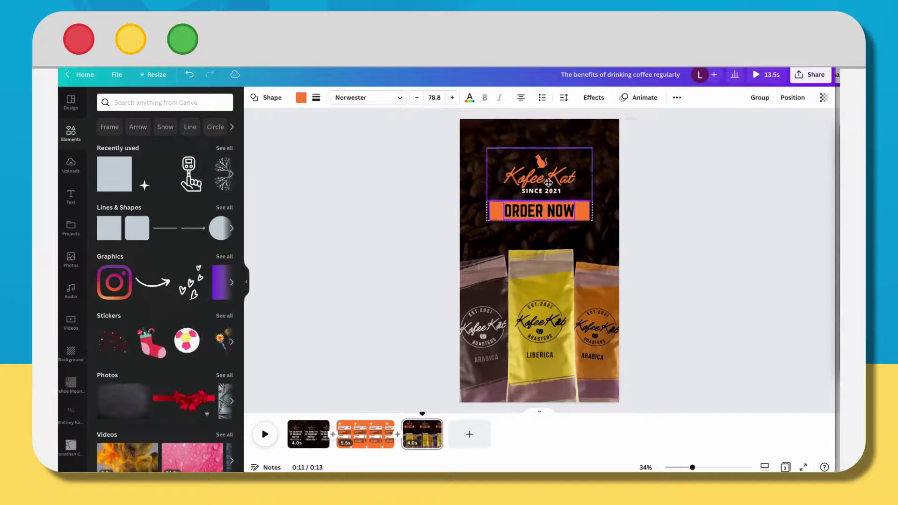
click(314, 261)
key(ctrl+z)
click(538, 209)
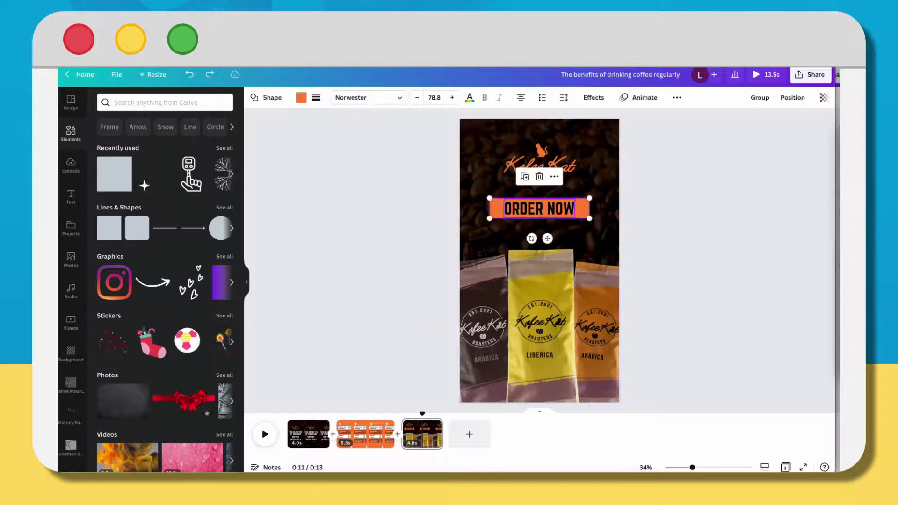
key(Delete)
Search 'order now', filter to animated graphics, and add the Purchase Now graphic
click(164, 103)
text(ORDER)
key(BackSpace)
key(BackSpace)
key(BackSpace)
key(BackSpace)
key(BackSpace)
text(order now)
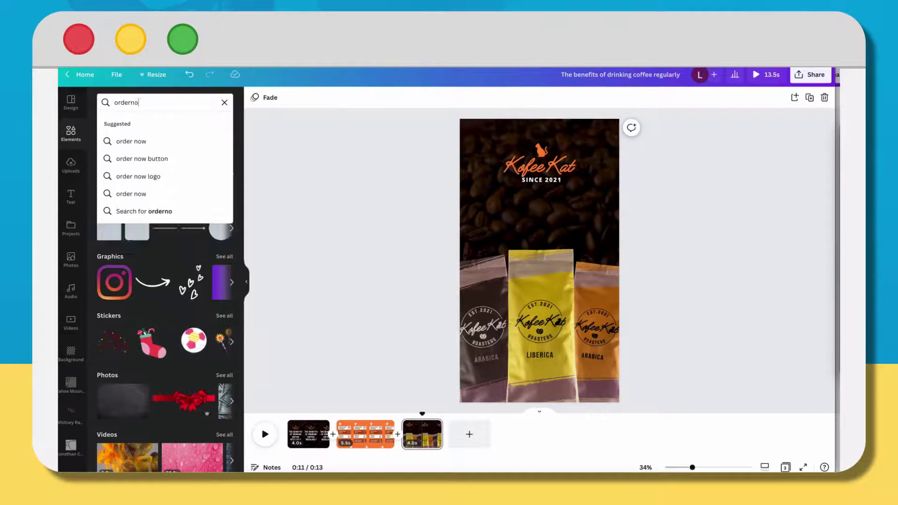
key(Return)
click(224, 103)
click(177, 176)
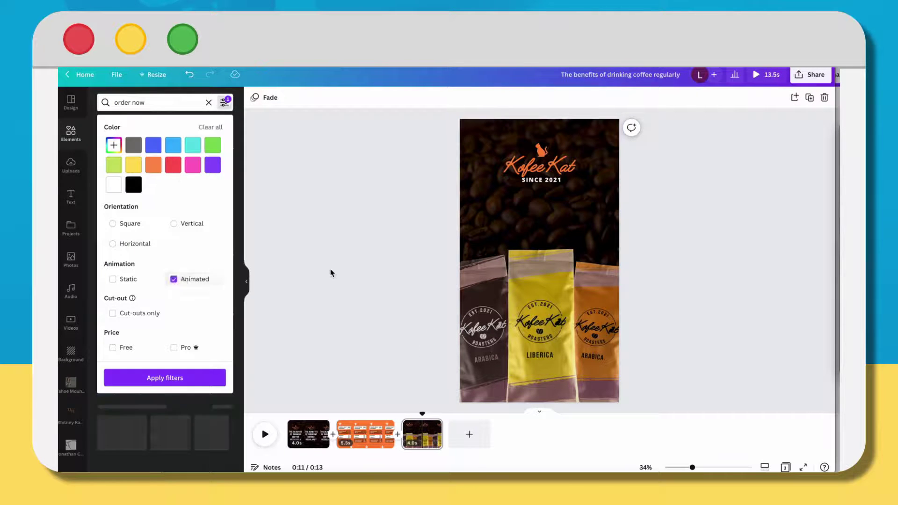
click(321, 275)
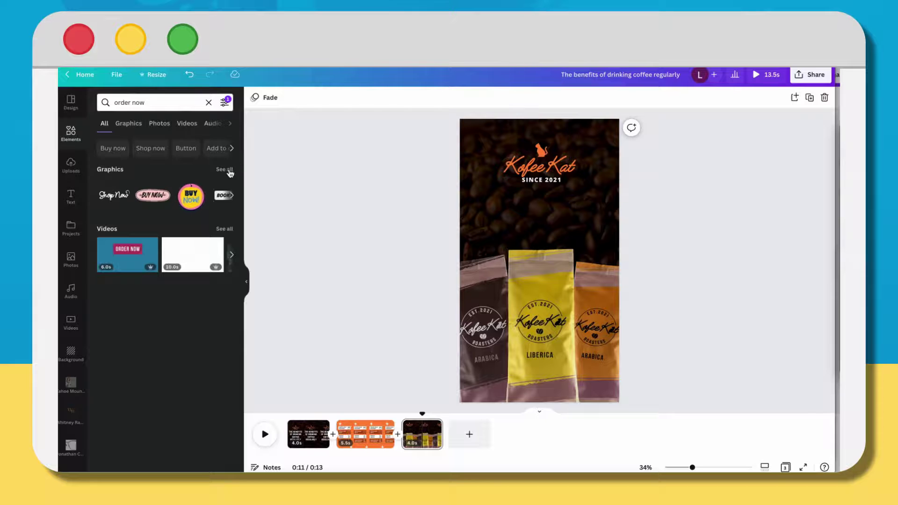
click(226, 170)
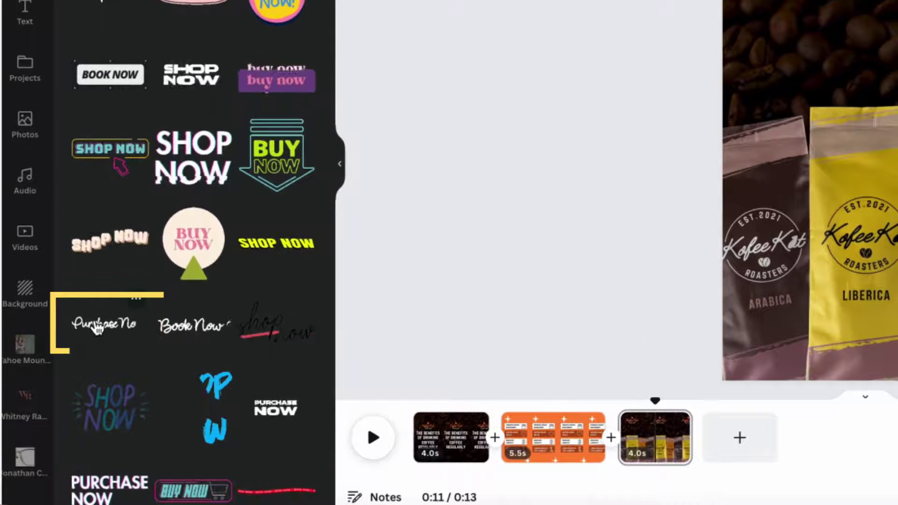
click(100, 336)
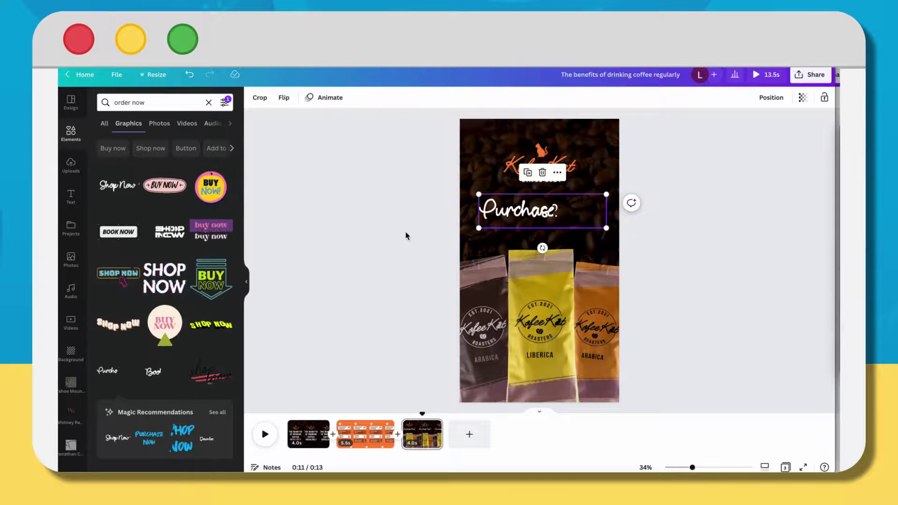
click(405, 244)
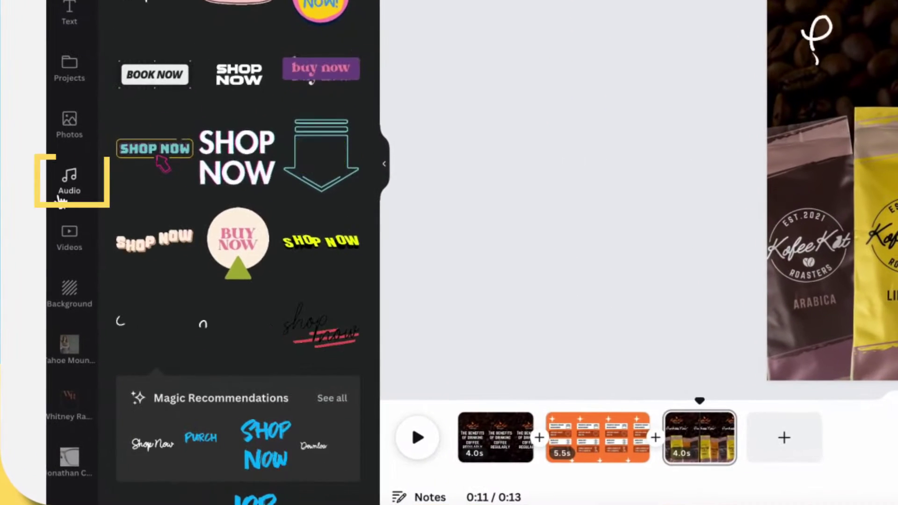
Preview the Ukulele Song and add it as background music starting from page 1
click(61, 199)
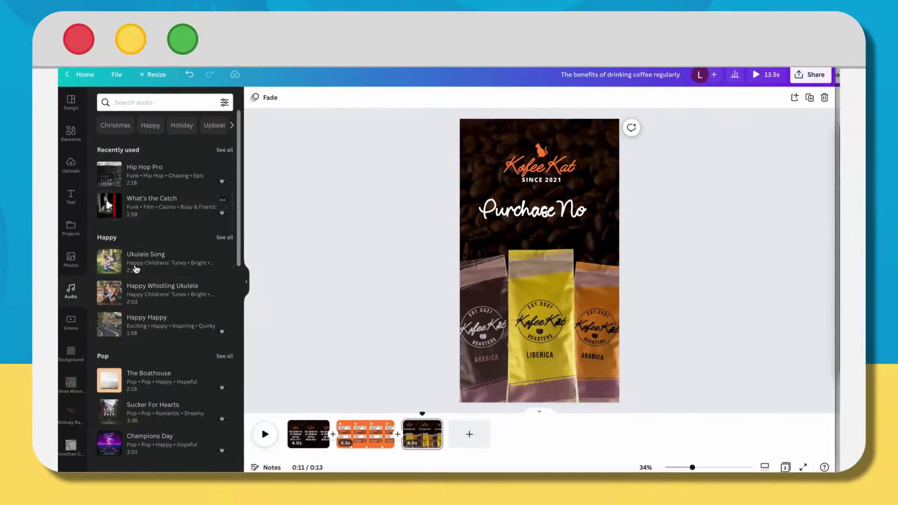
scroll(135, 268, down, 10)
scroll(140, 306, up, 10)
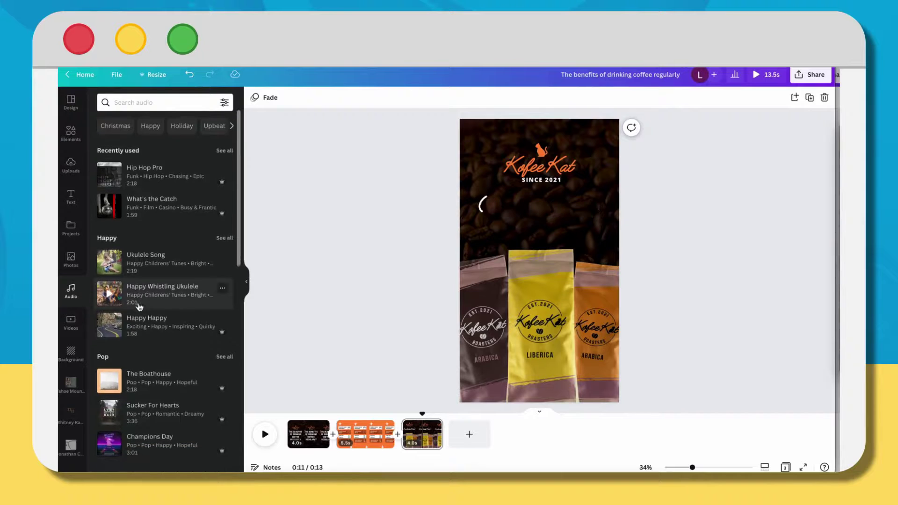
click(291, 419)
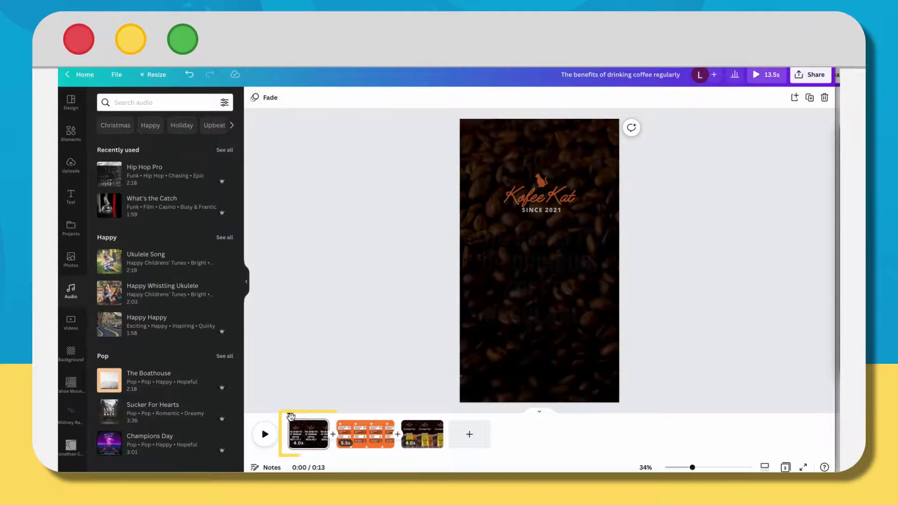
click(116, 266)
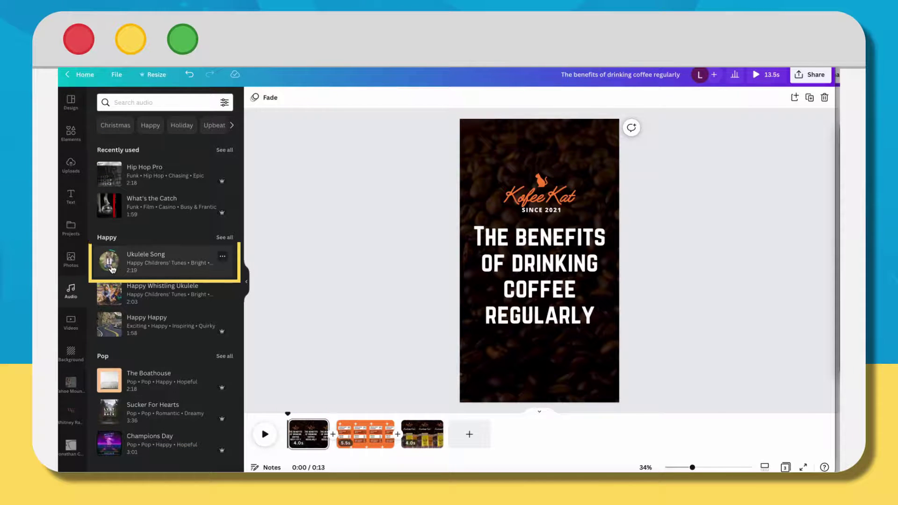
click(155, 263)
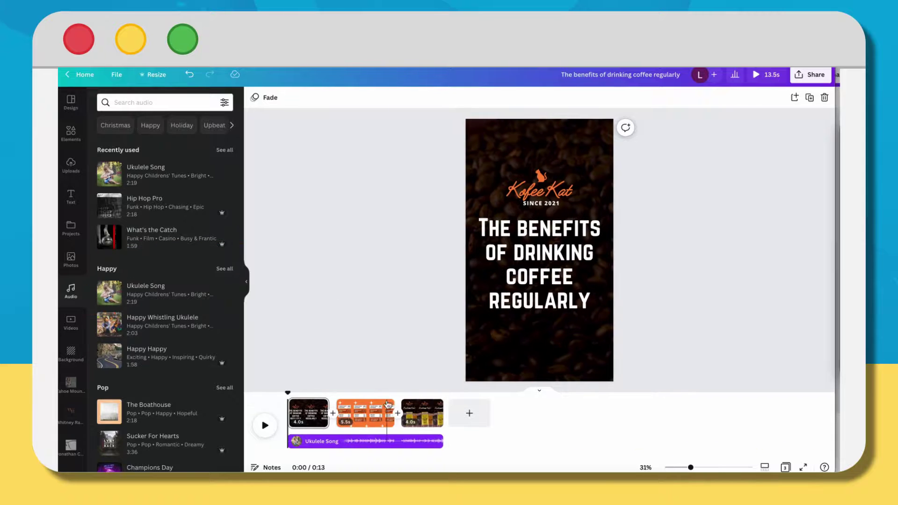